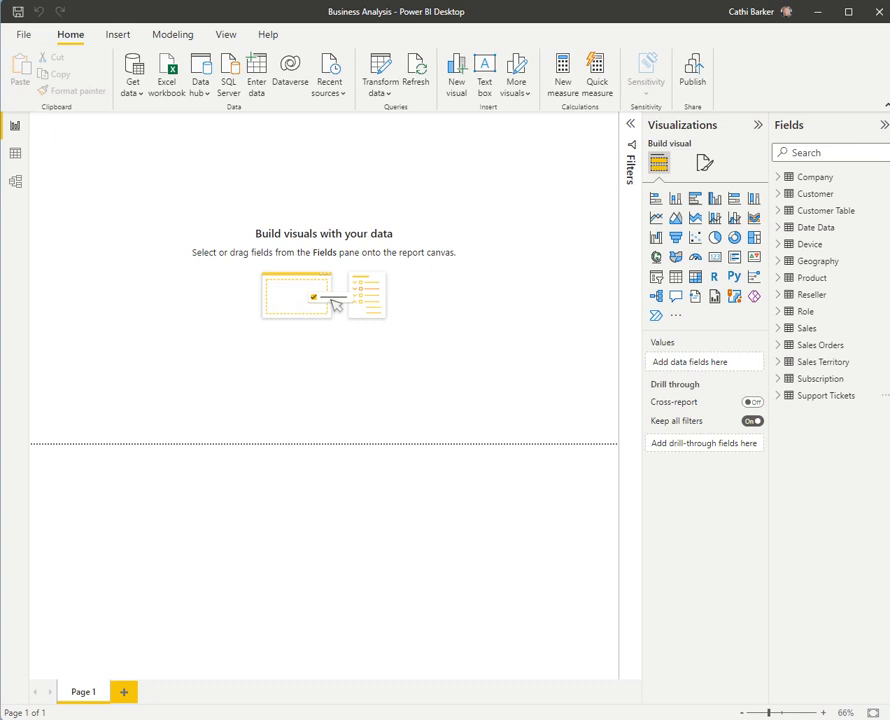
# Show the Date Data table's rows and examine the range of dates in its Short Date column
pyautogui.click(15, 155)
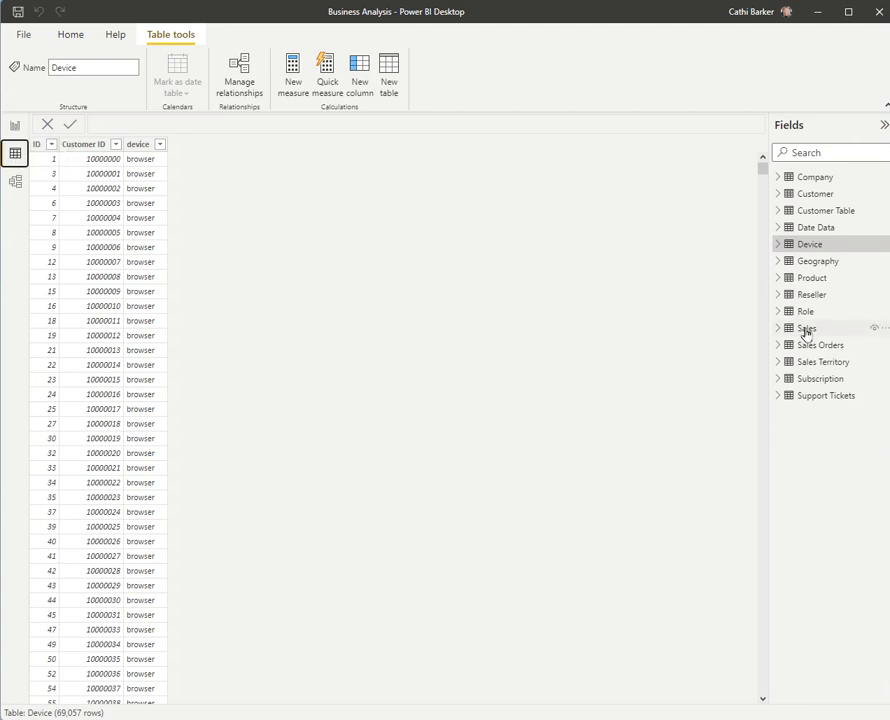
pyautogui.click(823, 231)
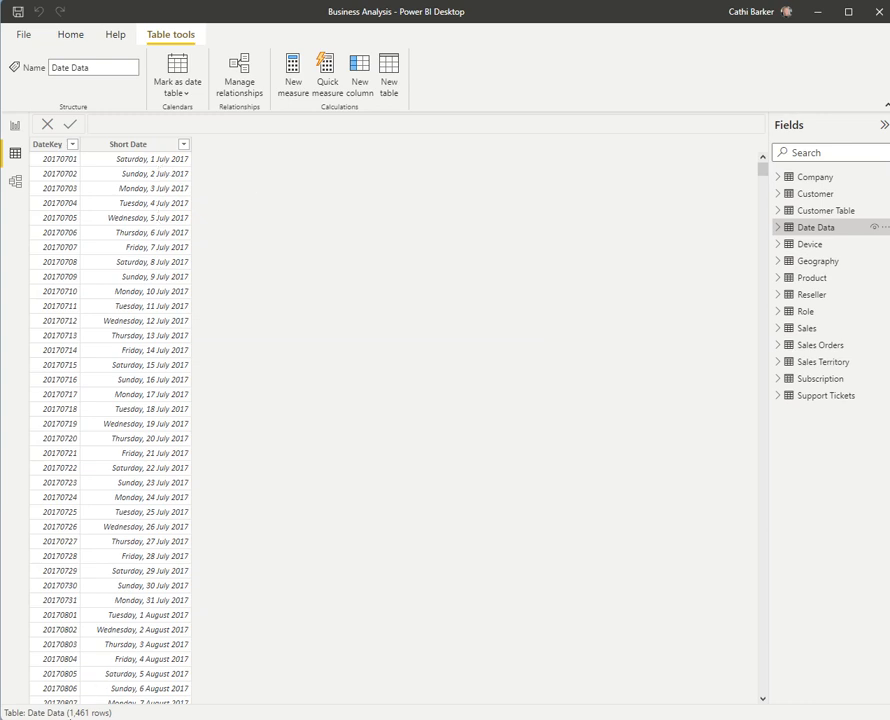
pyautogui.click(184, 146)
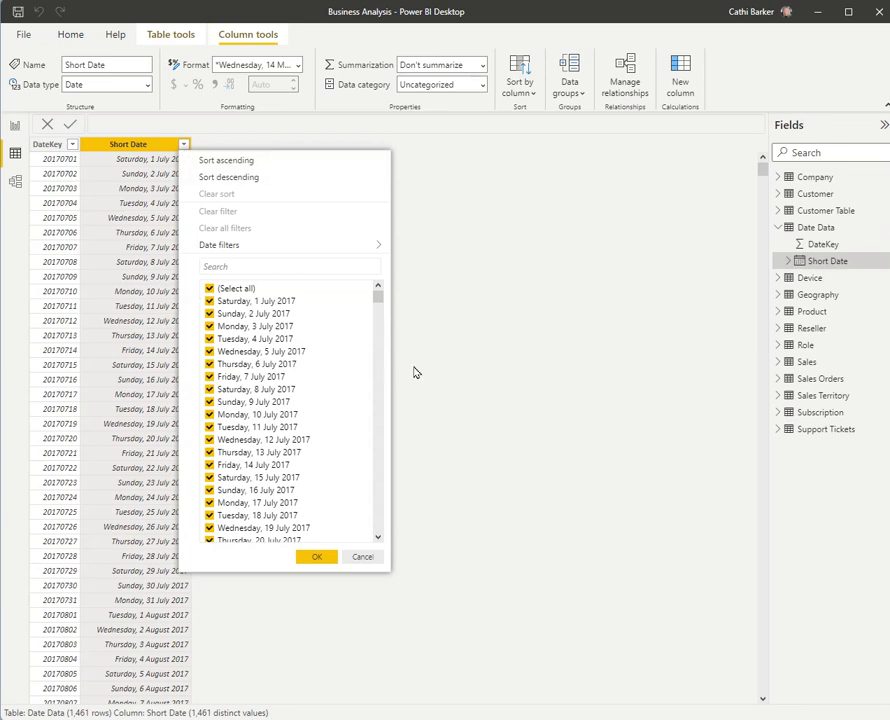
pyautogui.moveTo(377, 313); pyautogui.dragTo(380, 548)
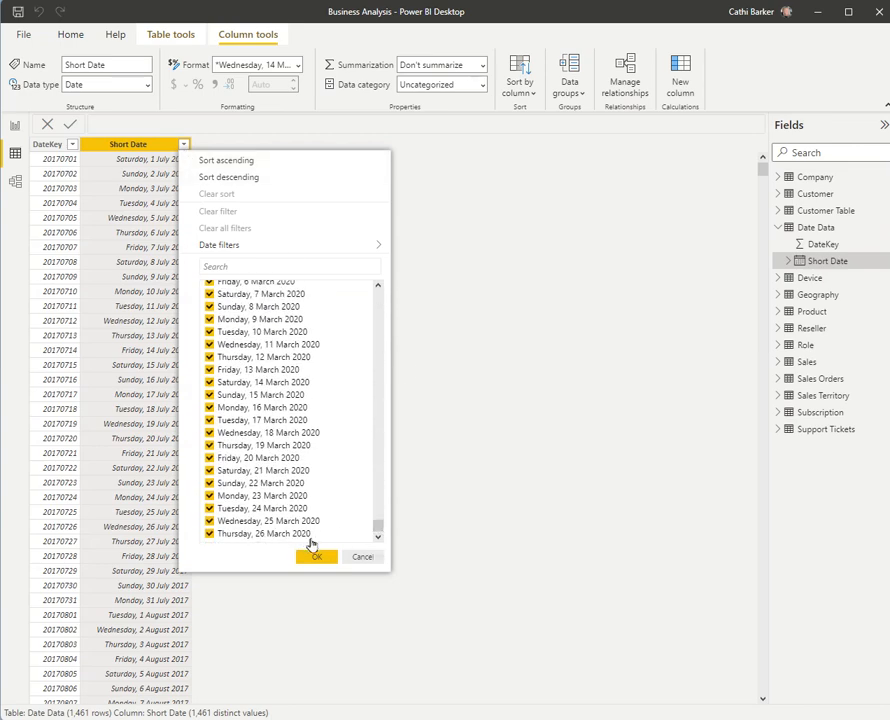
pyautogui.click(366, 562)
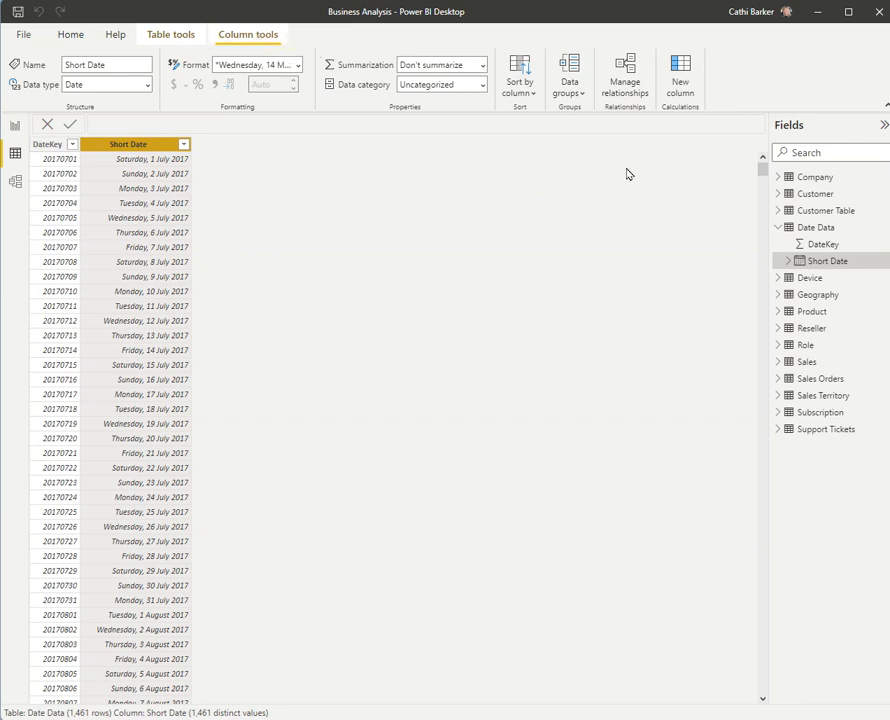
# Add a calculated column to Date Data with the formula Day Num = DAY('Date Data'[Short Date])
pyautogui.click(686, 80)
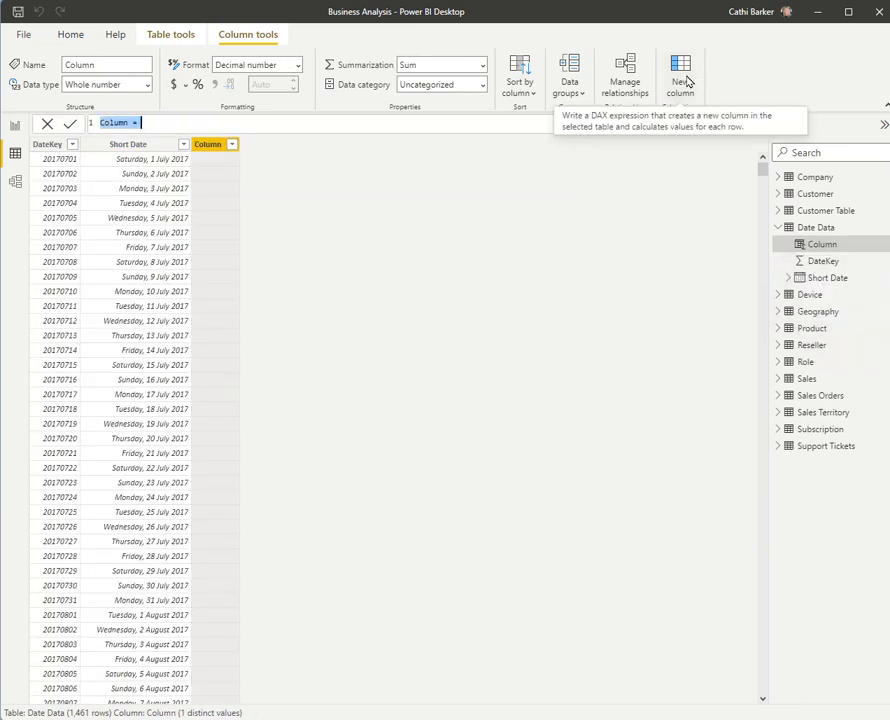
pyautogui.write('Day Num=day')
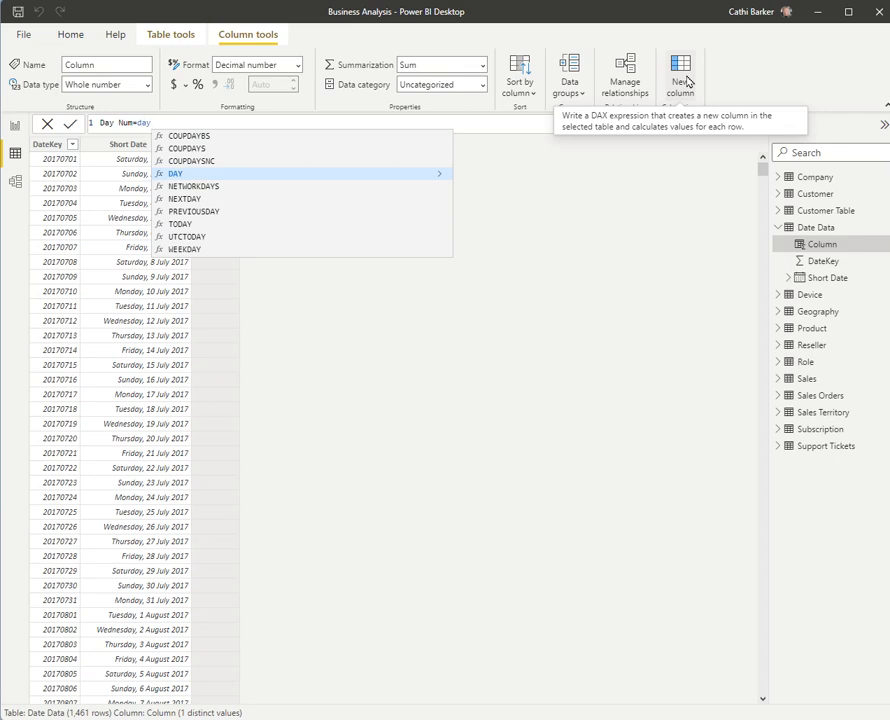
pyautogui.press('Tab')
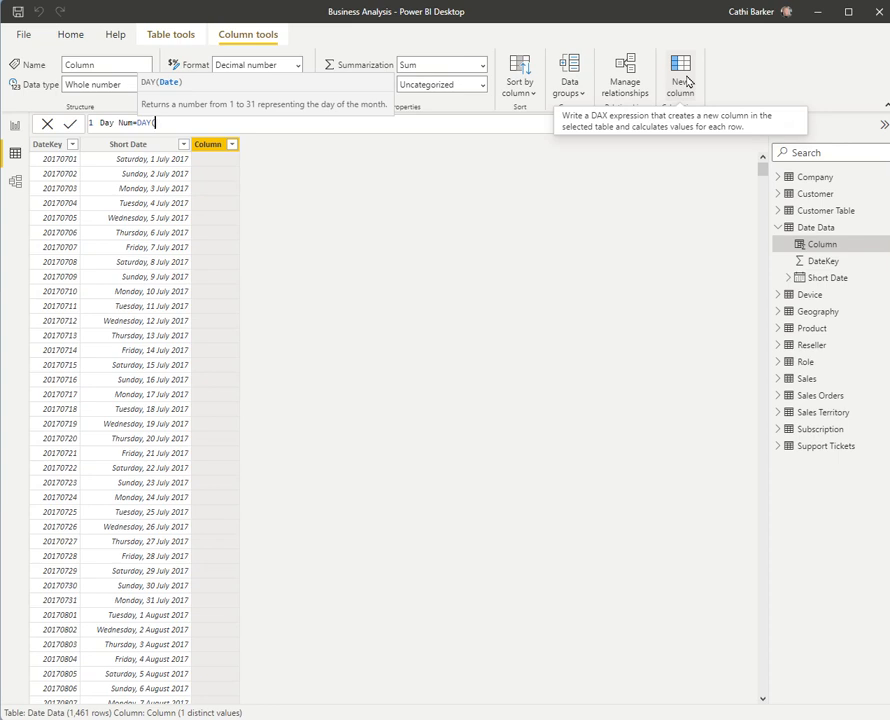
pyautogui.write('shor')
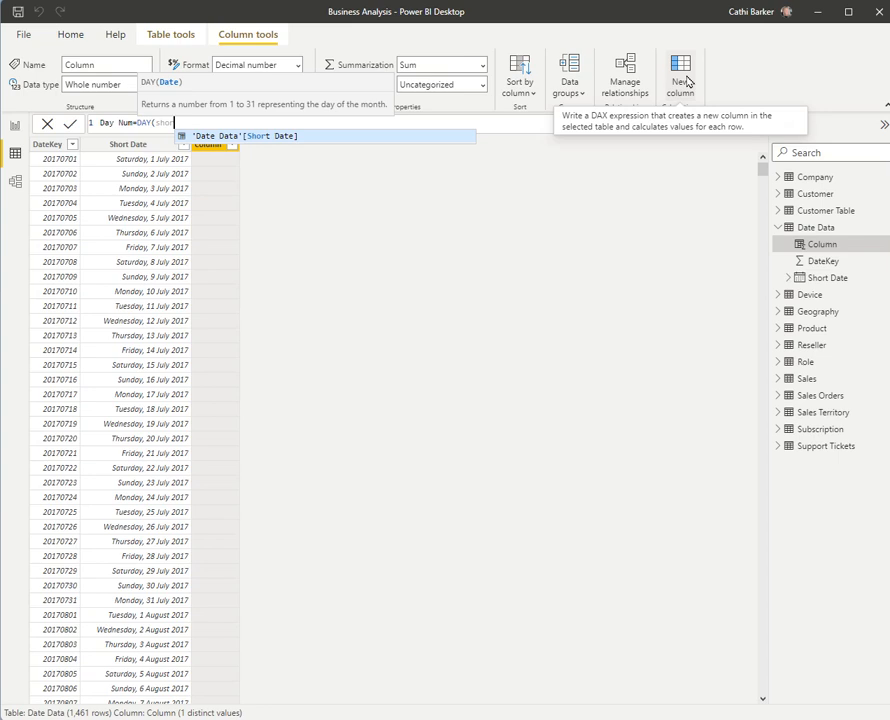
pyautogui.press('Tab')
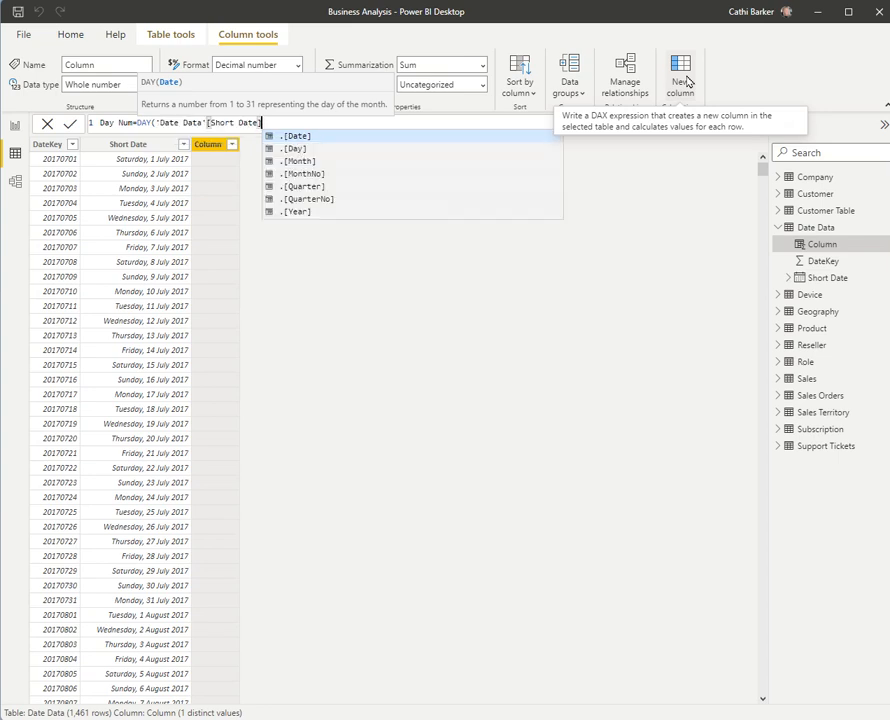
pyautogui.write(')')
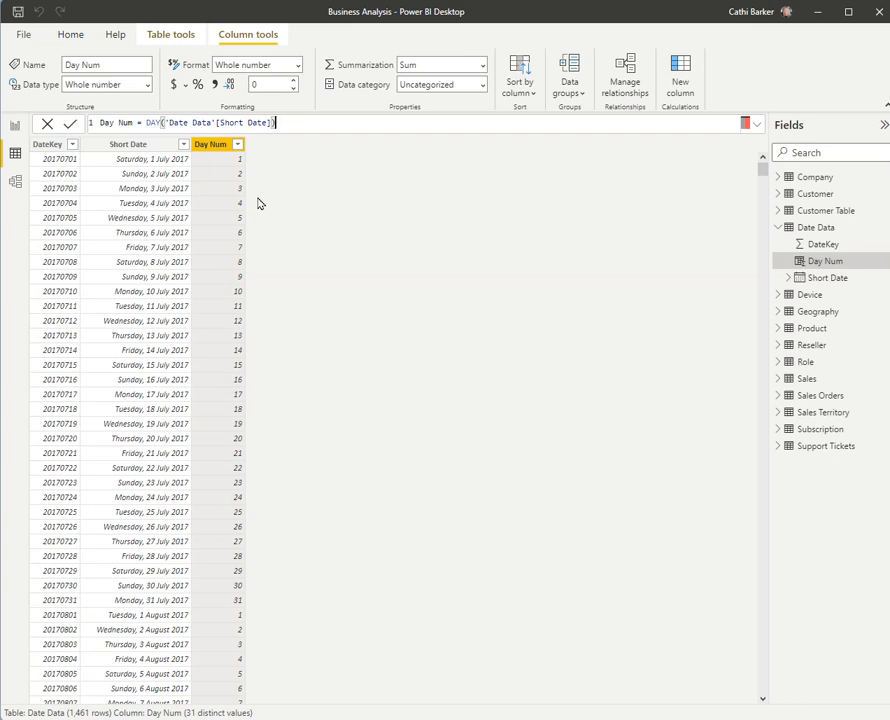
# Add a calculated column to Date Data with the formula Mth Num = MONTH('Date Data'[Short Date])
pyautogui.click(680, 70)
pyautogui.write('Mth Num')
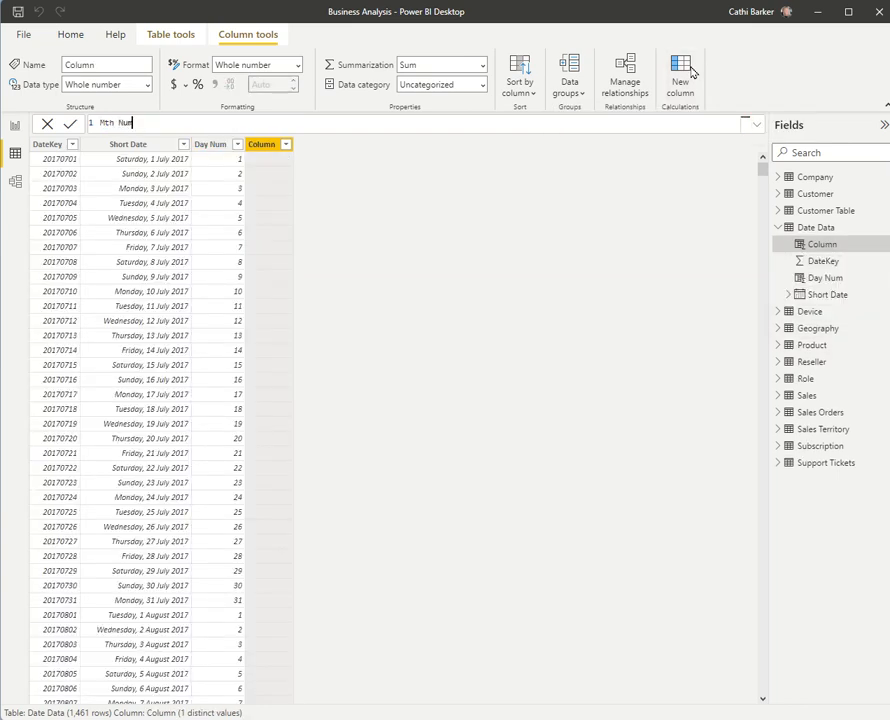
pyautogui.write('=mon')
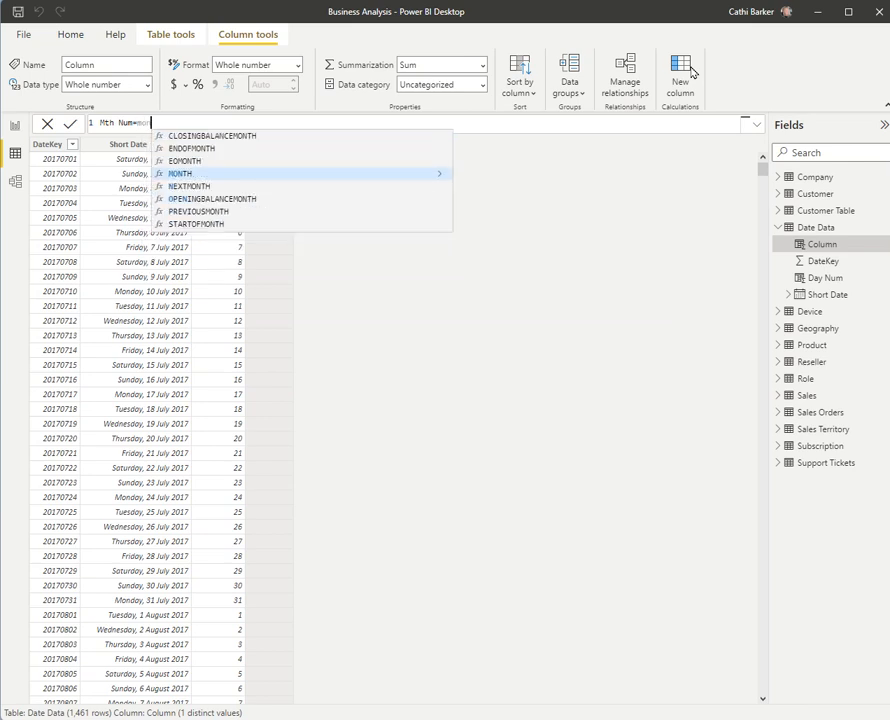
pyautogui.press('Tab')
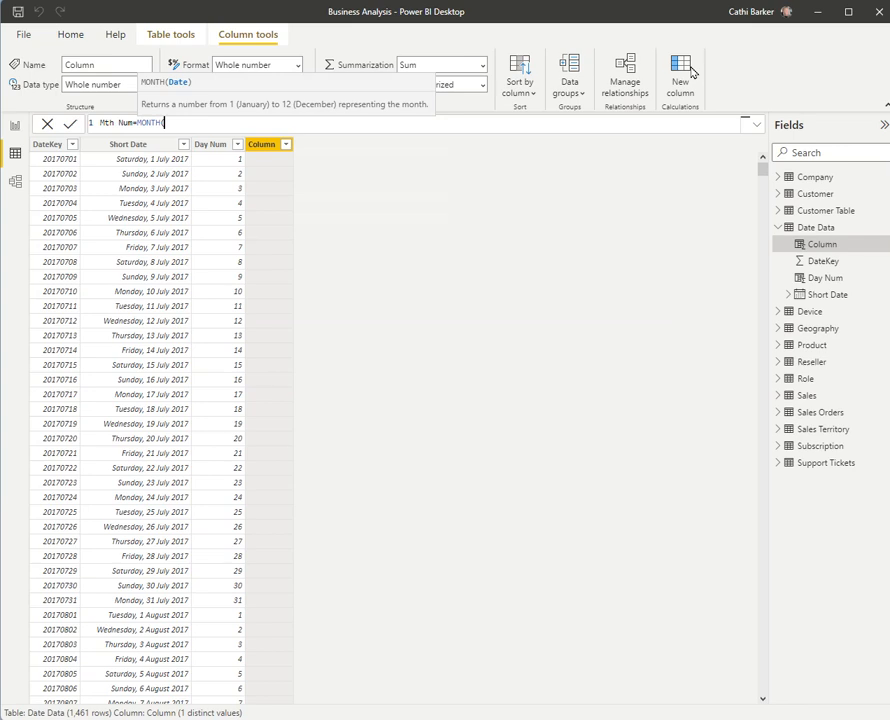
pyautogui.write('short')
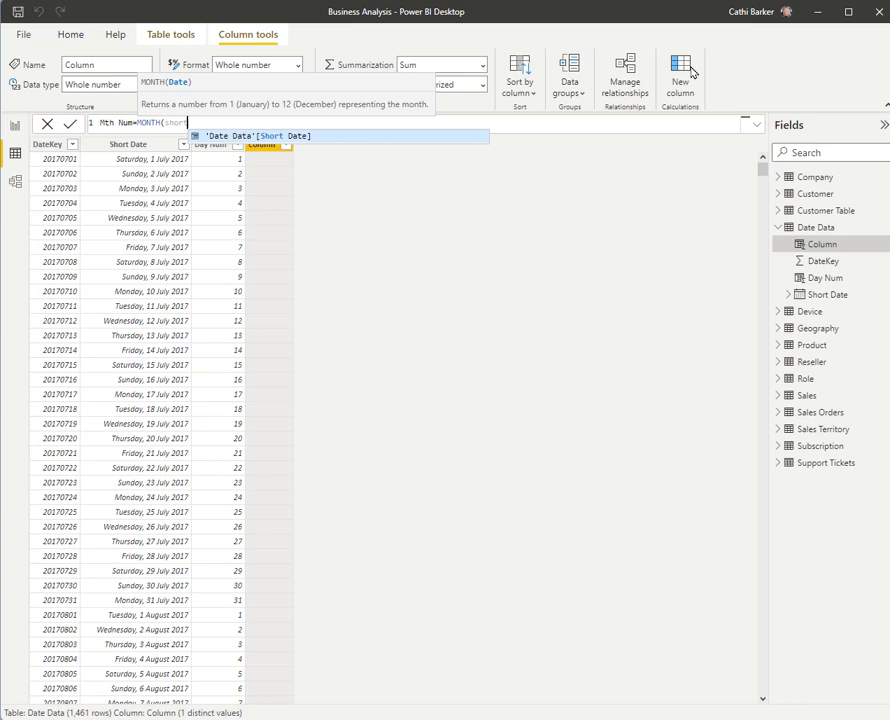
pyautogui.press('Tab')
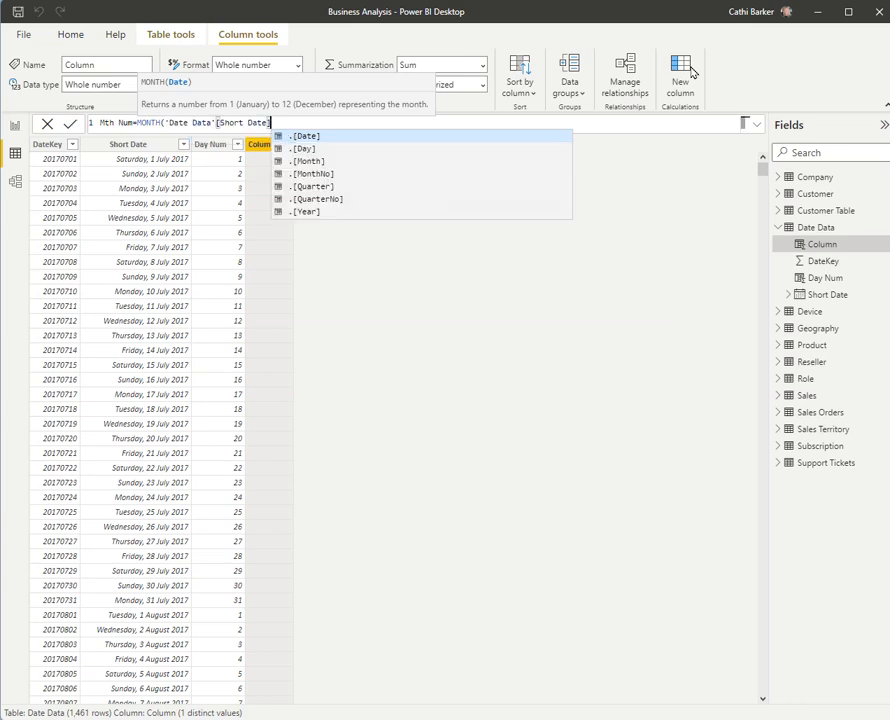
pyautogui.write(')')
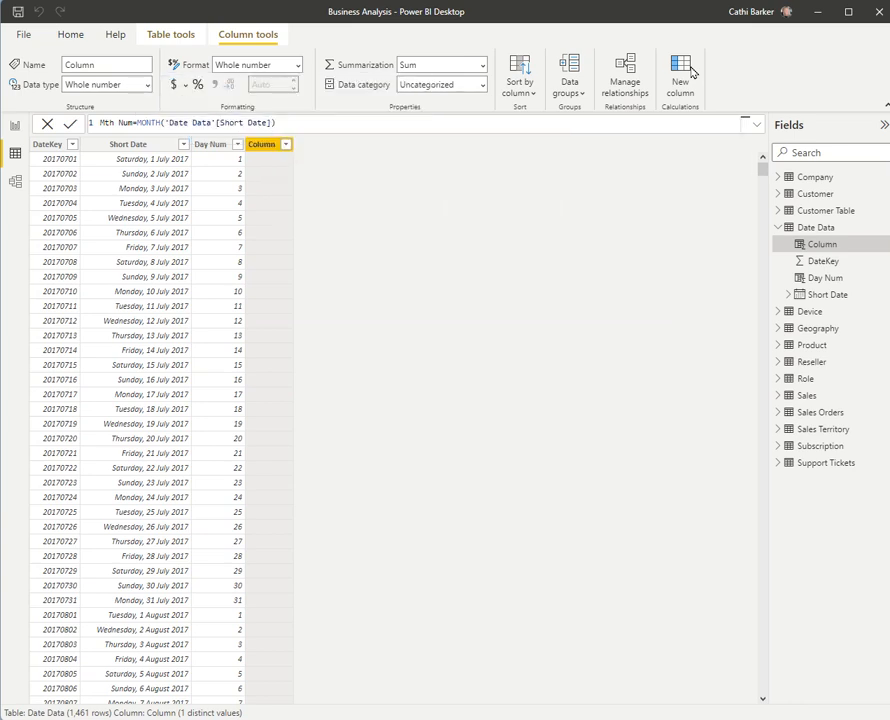
pyautogui.press('Return')
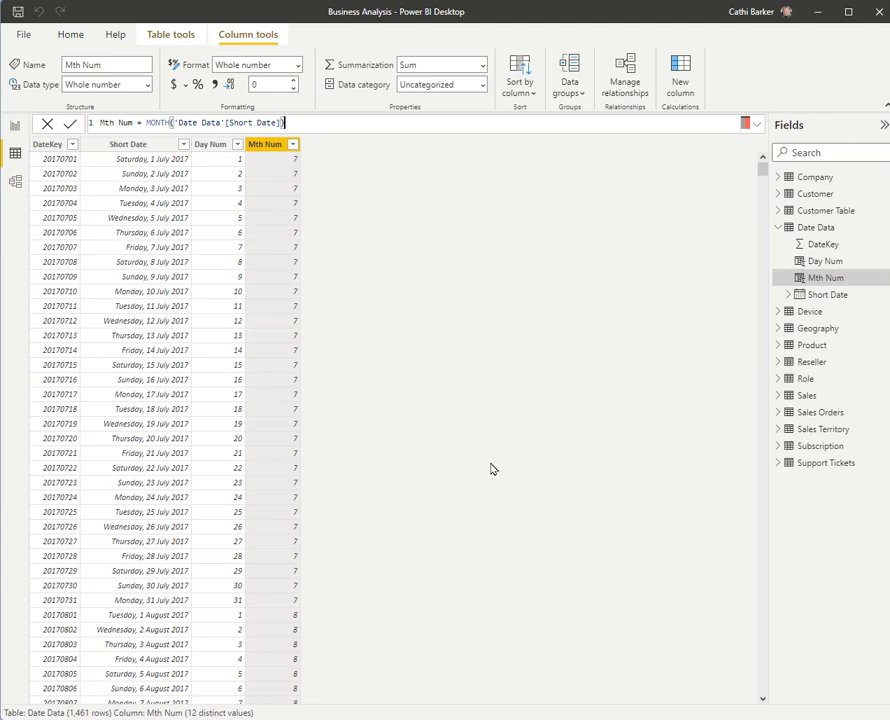
# Add a calculated column to Date Data with the formula Mth Name = FORMAT('Date Data'[Short Date],"mmmm")
pyautogui.click(680, 70)
pyautogui.write('Name')
pyautogui.press('BackSpace')
pyautogui.press('BackSpace')
pyautogui.press('BackSpace')
pyautogui.press('BackSpace')
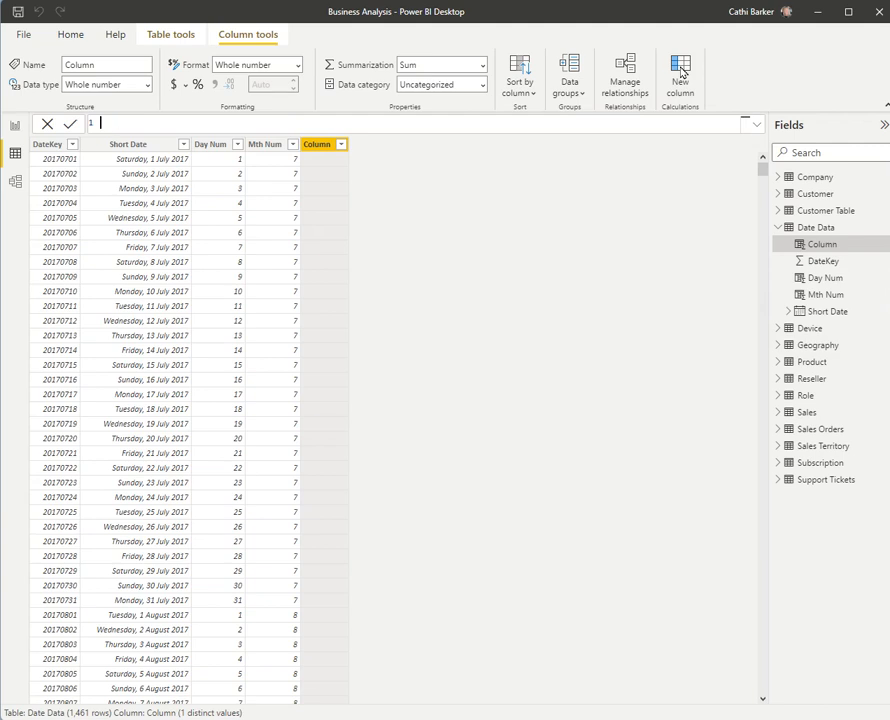
pyautogui.write('Mth Name=format')
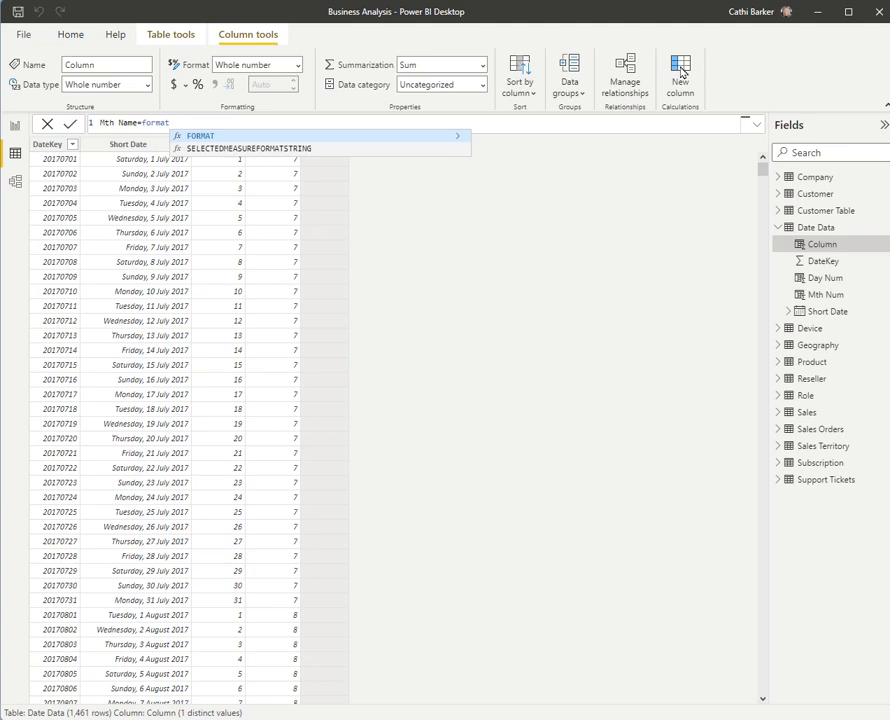
pyautogui.press('Tab')
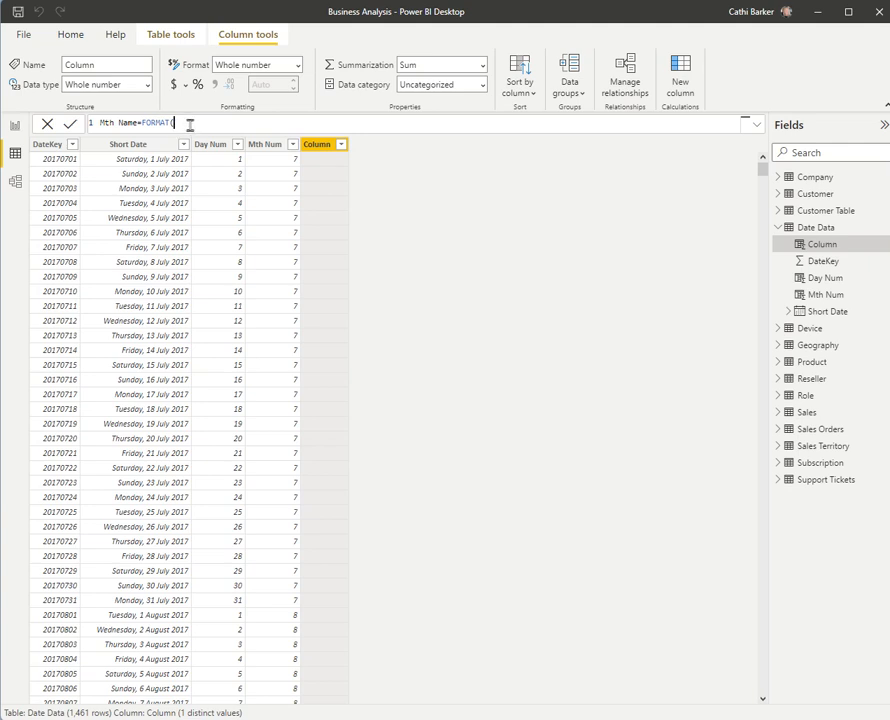
pyautogui.write('shor')
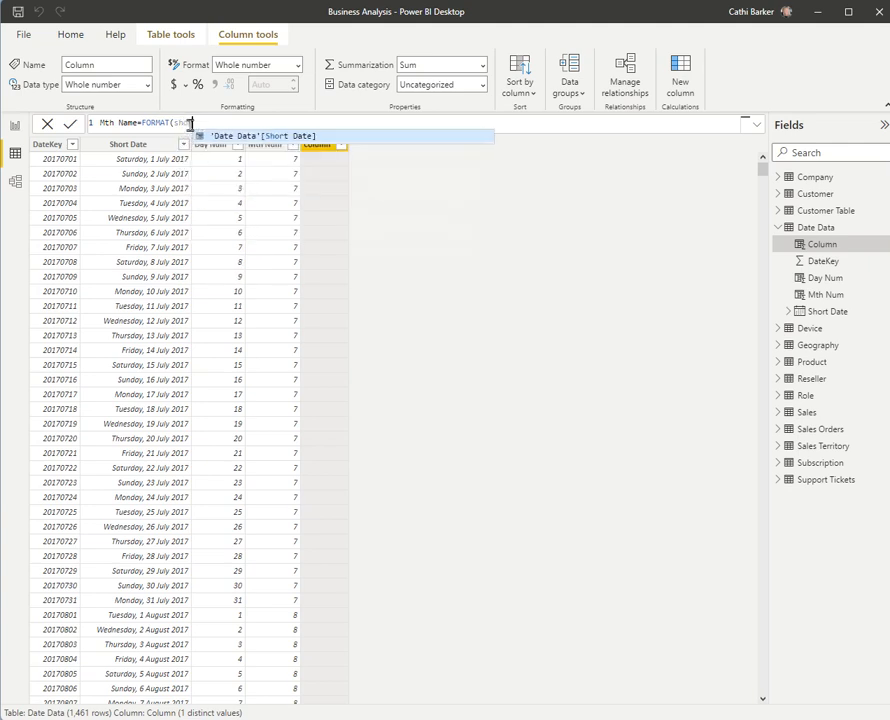
pyautogui.click(268, 141)
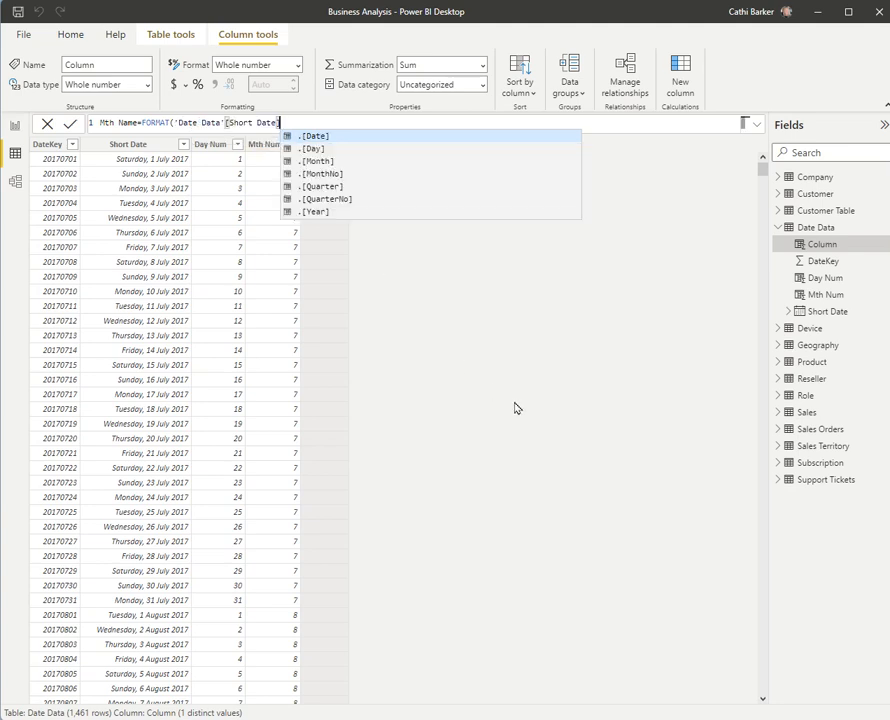
pyautogui.write(',')
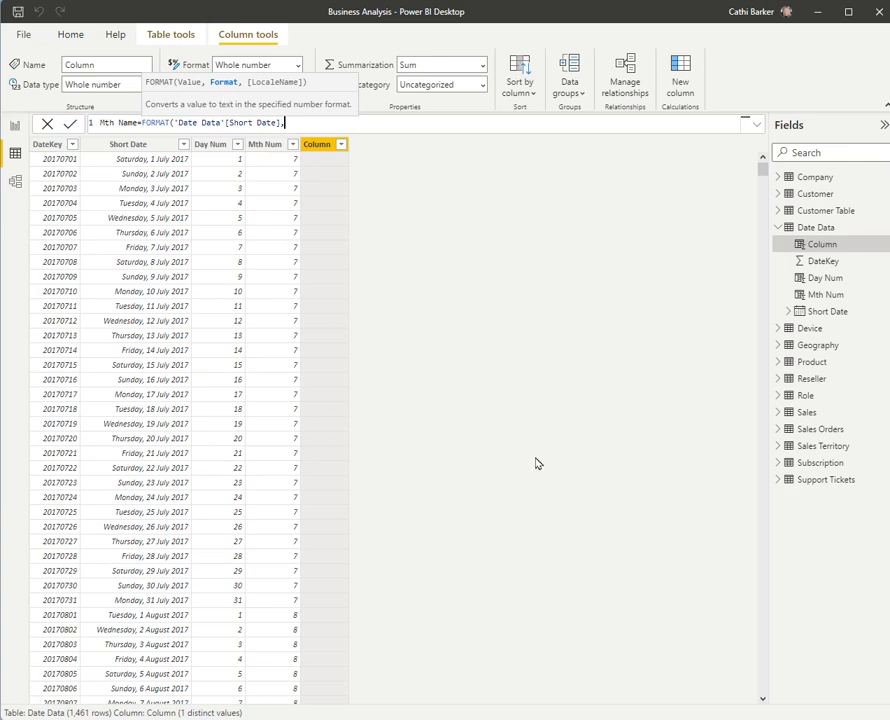
pyautogui.write('"m')
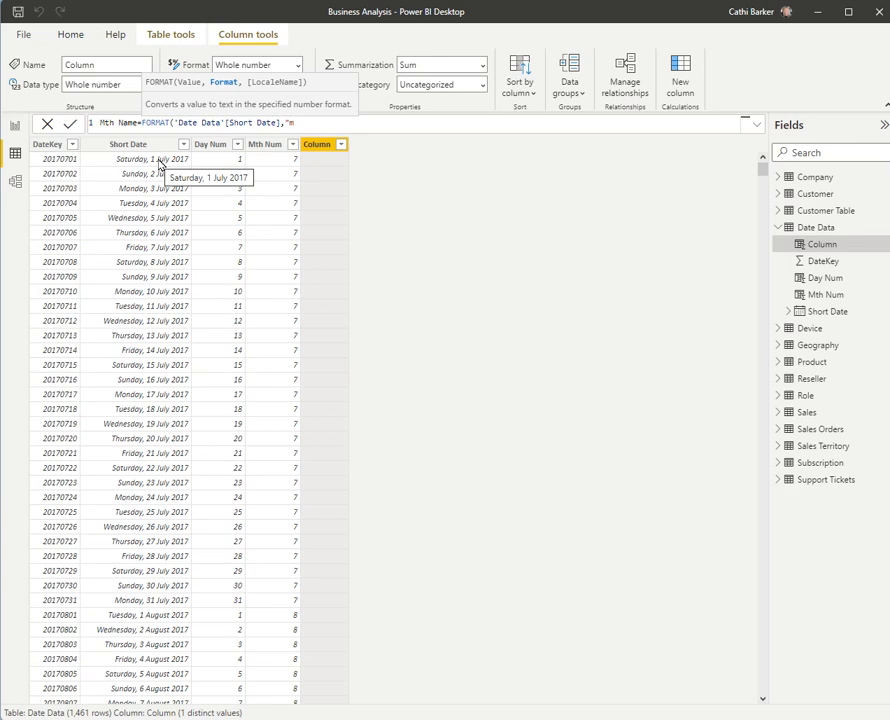
pyautogui.write('m')
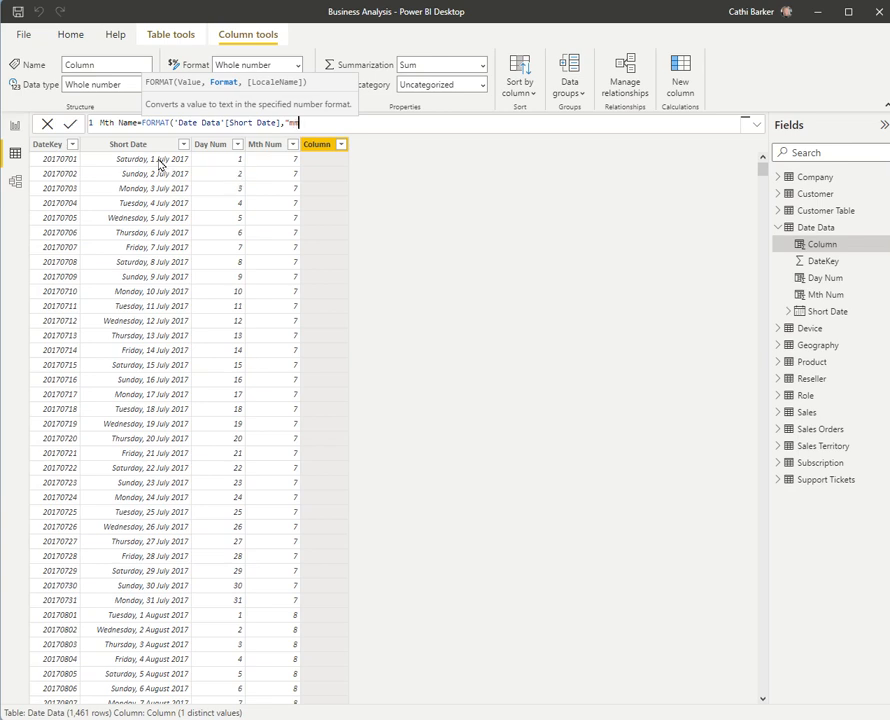
pyautogui.write('mm")')
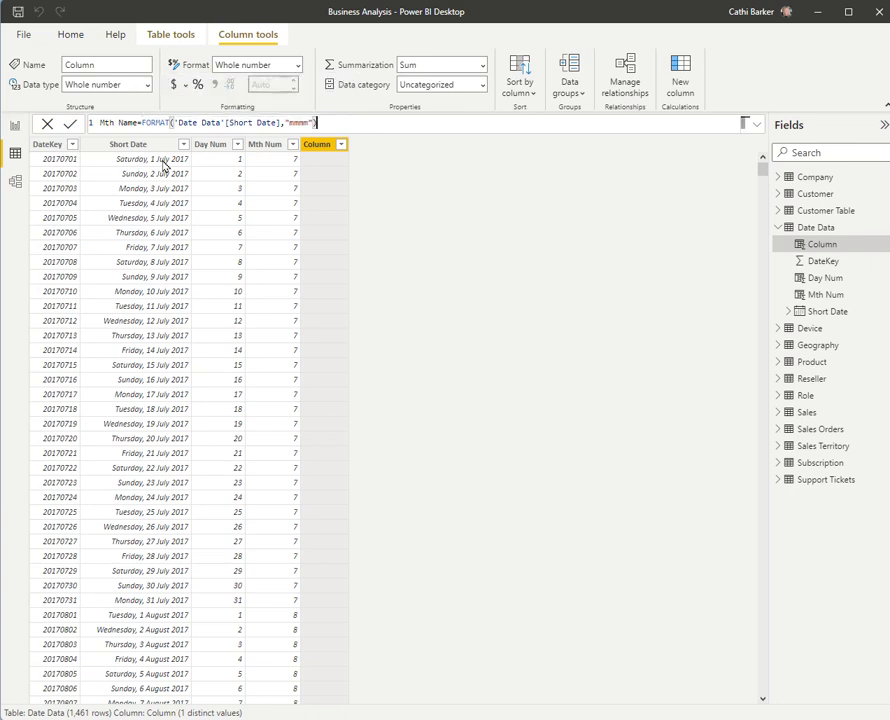
pyautogui.press('Return')
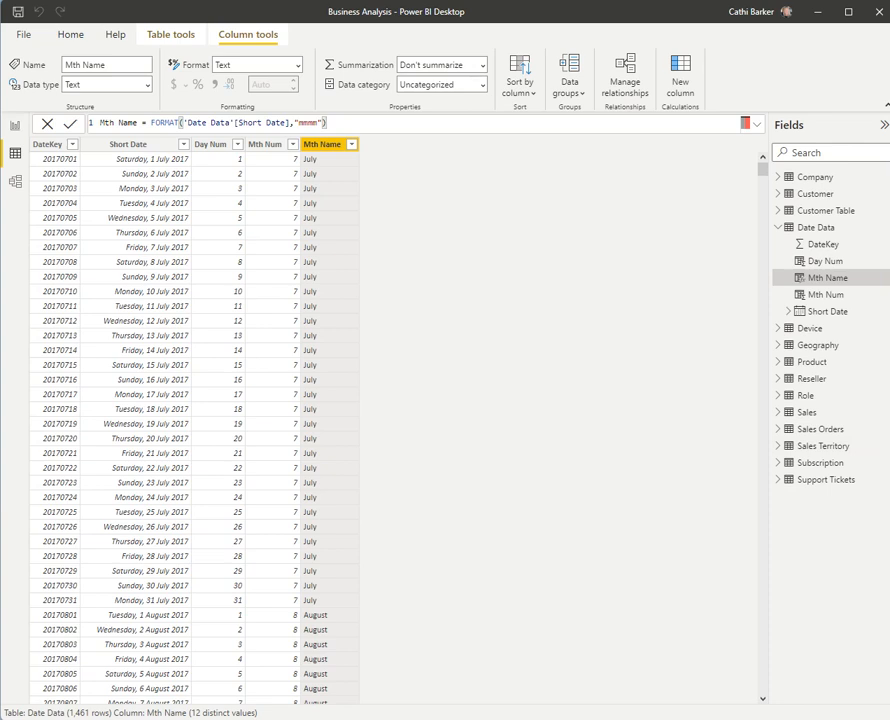
# Add a calculated column to Date Data with the formula Qtr Num = QUARTER('Date Data'[Short Date])
pyautogui.click(680, 75)
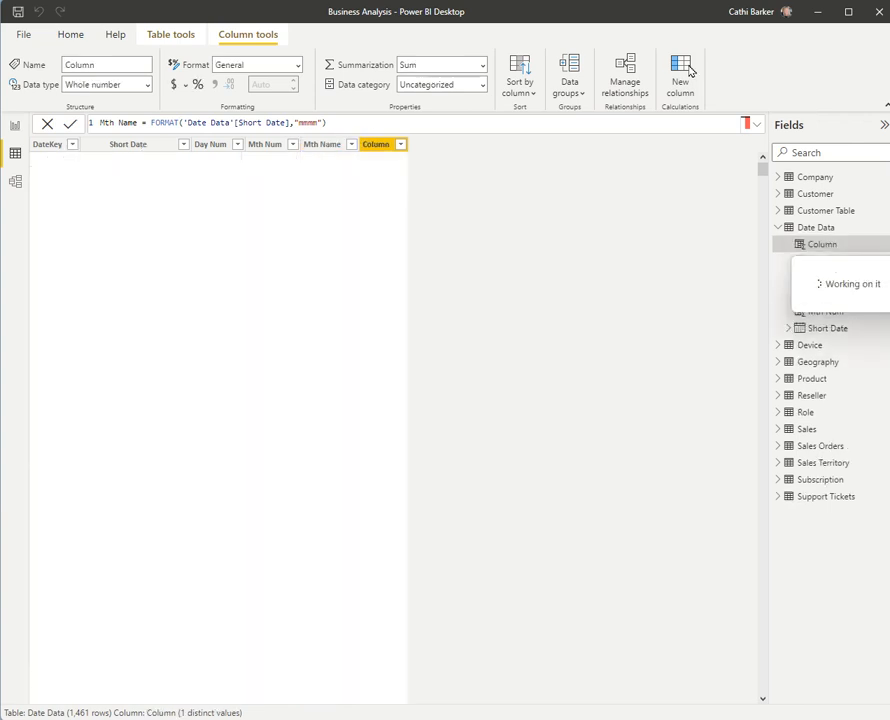
pyautogui.write('Num')
pyautogui.press('BackSpace')
pyautogui.press('BackSpace')
pyautogui.press('BackSpace')
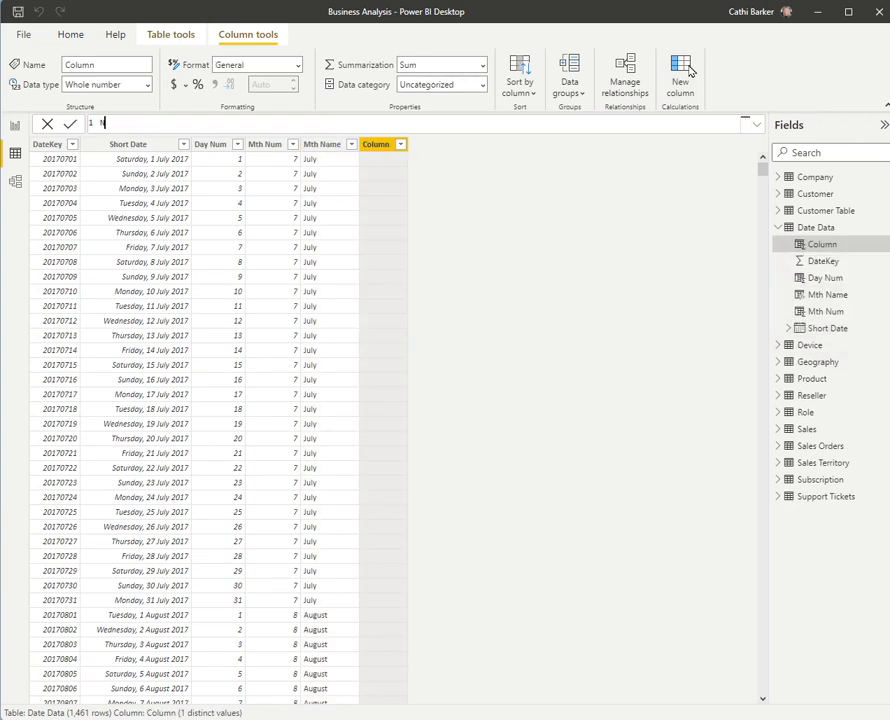
pyautogui.write('Qtr Num=quar')
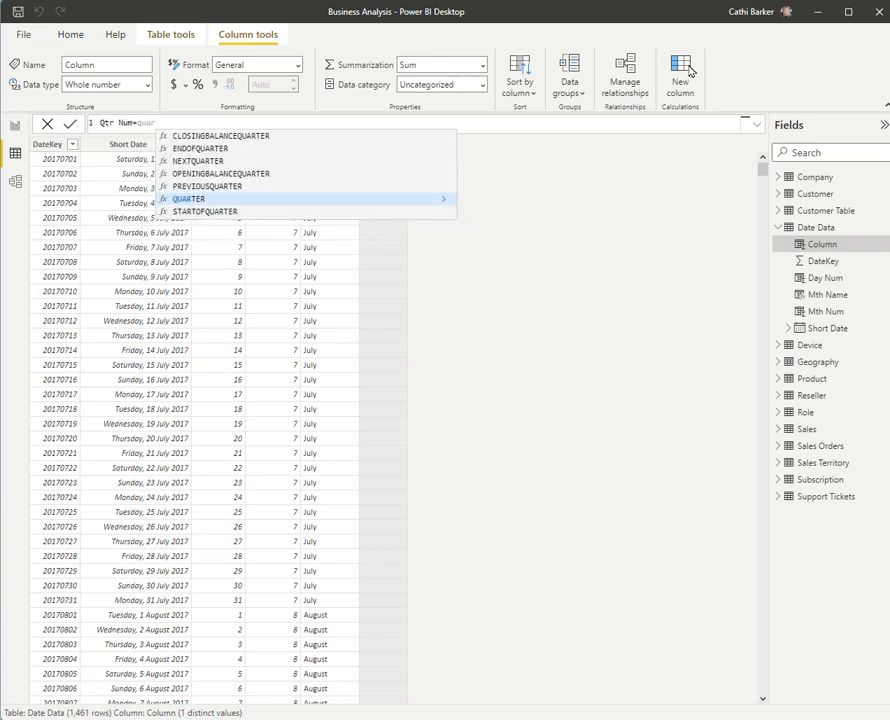
pyautogui.press('Tab')
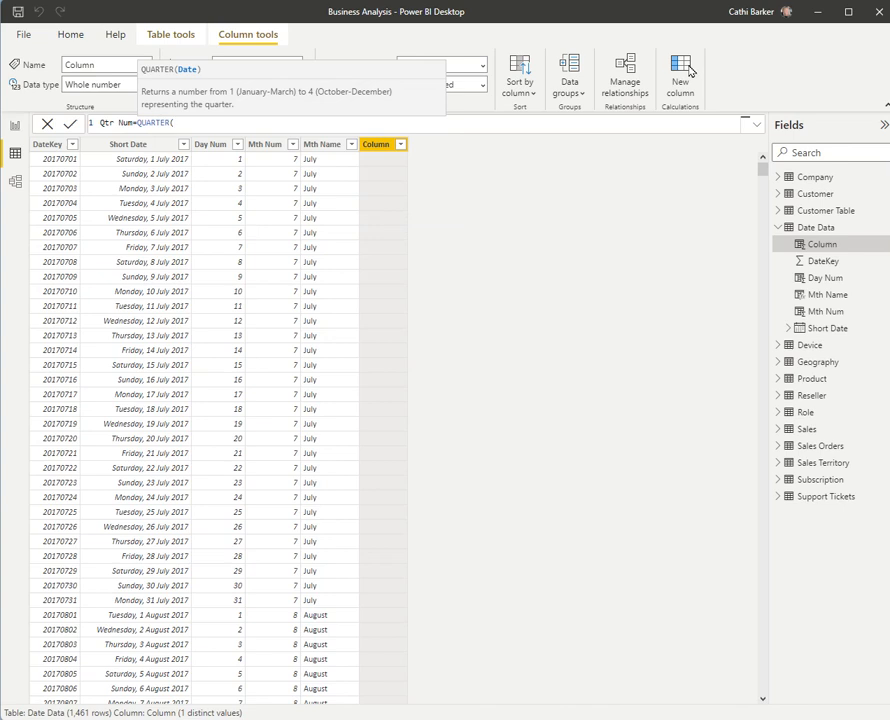
pyautogui.write('shor')
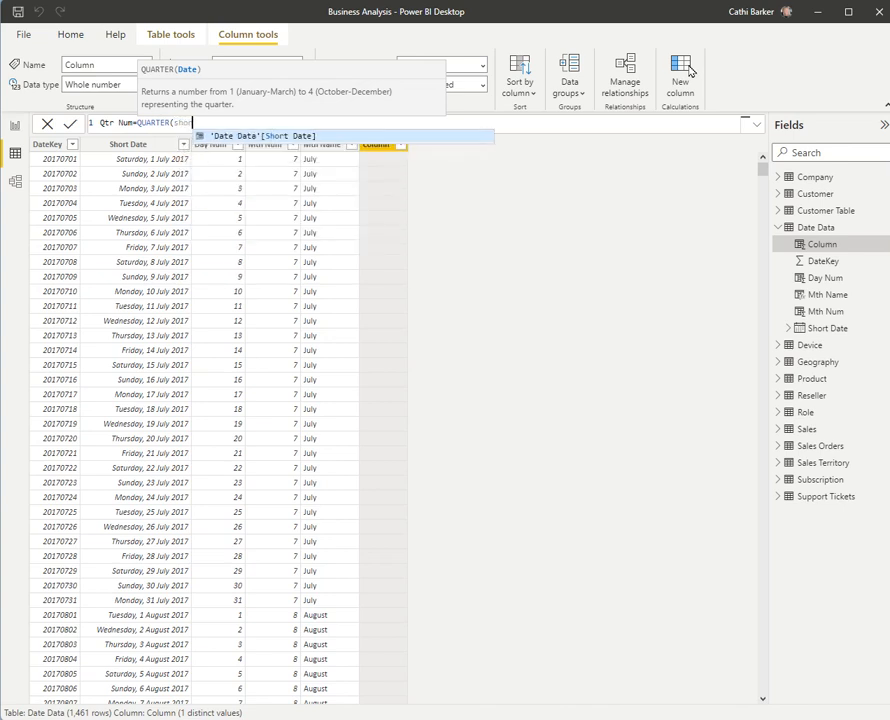
pyautogui.press('Tab')
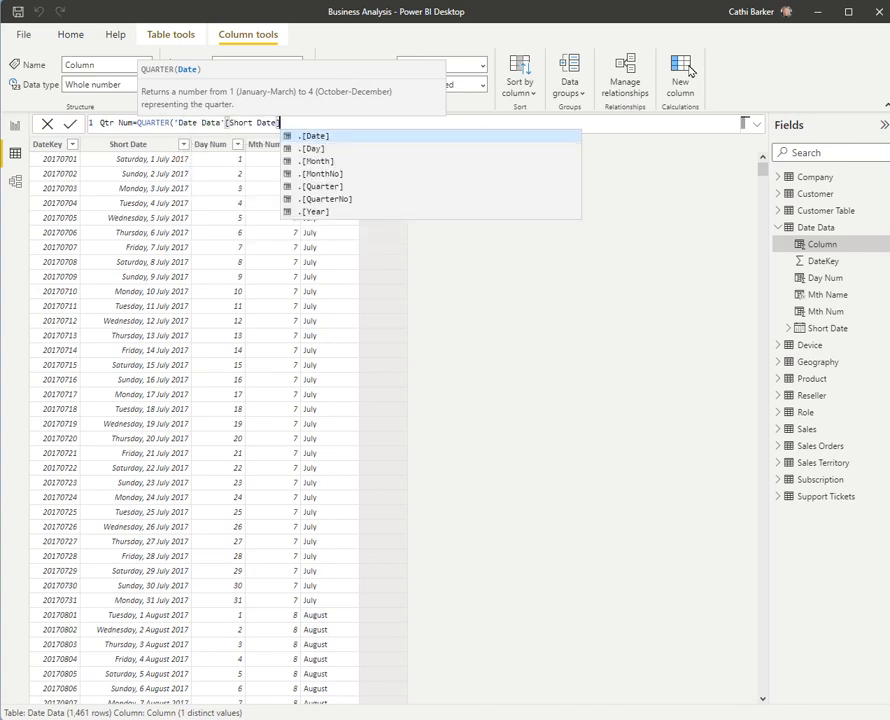
pyautogui.write(')')
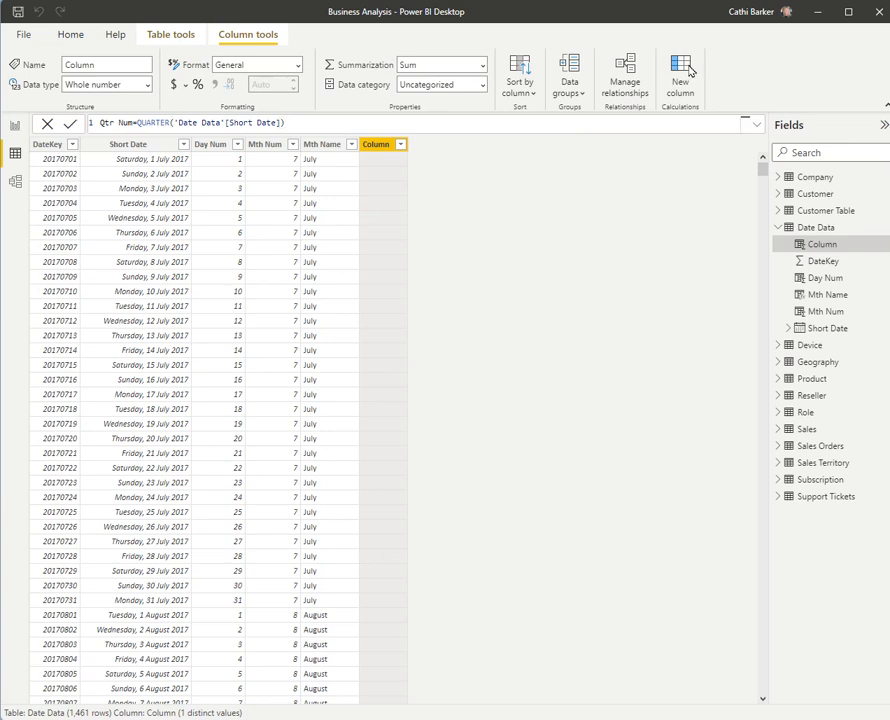
pyautogui.press('Return')
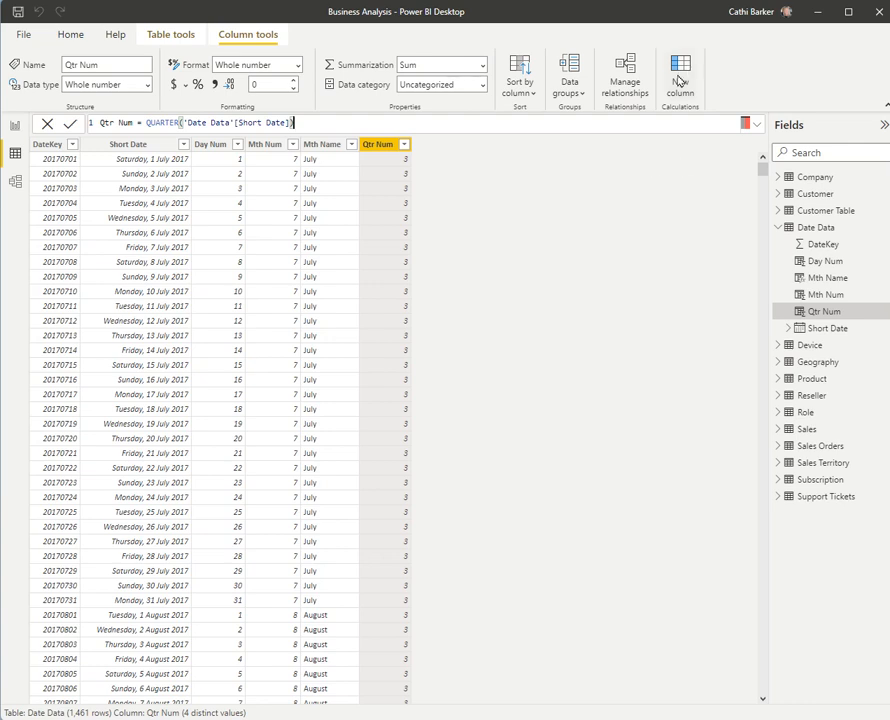
# Start a new calculated column named Fin Qtr Num in Date Data with an IF testing whether 'Date Data'[Mth Num] equals 1
pyautogui.click(676, 68)
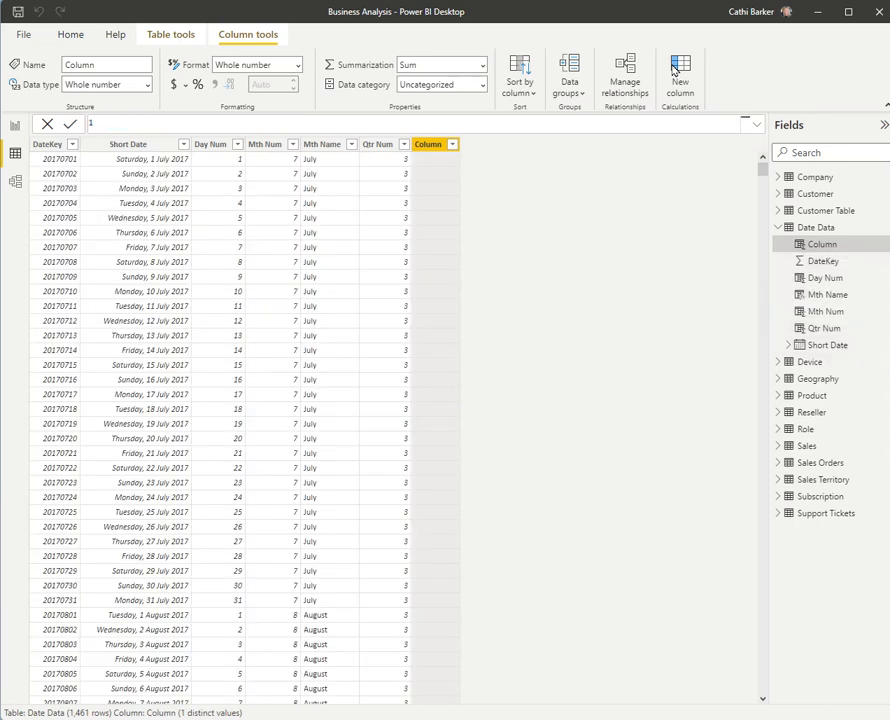
pyautogui.write('Fin Qtr Num=if')
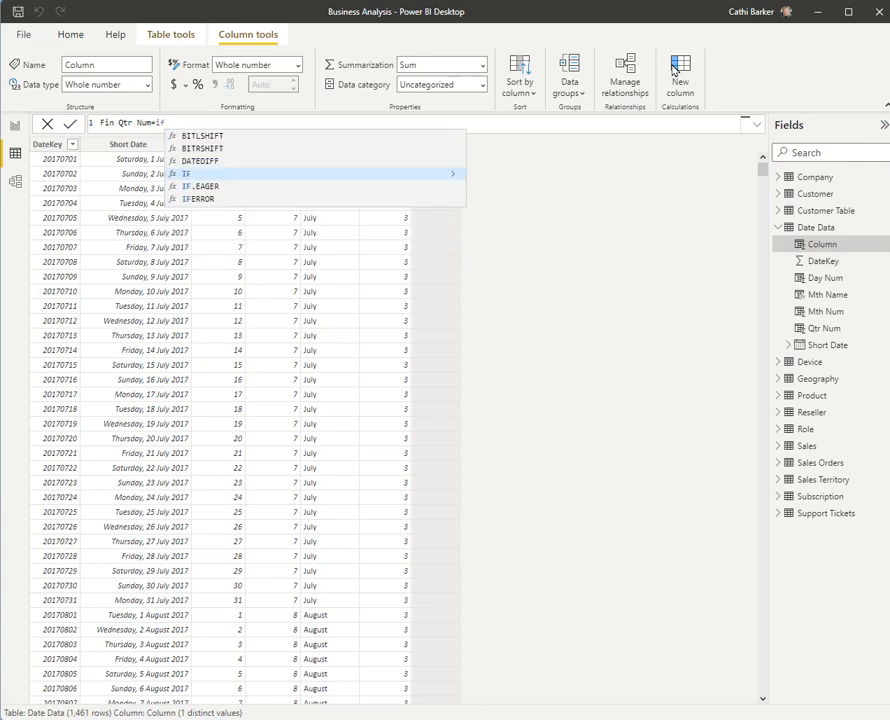
pyautogui.press('Tab')
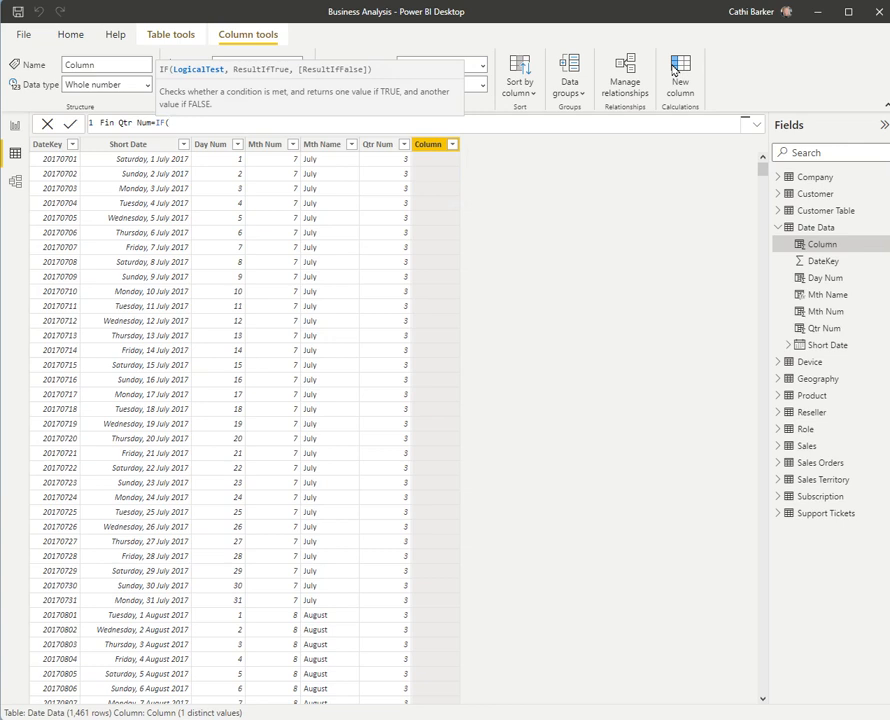
pyautogui.write('mth')
pyautogui.press('Down')
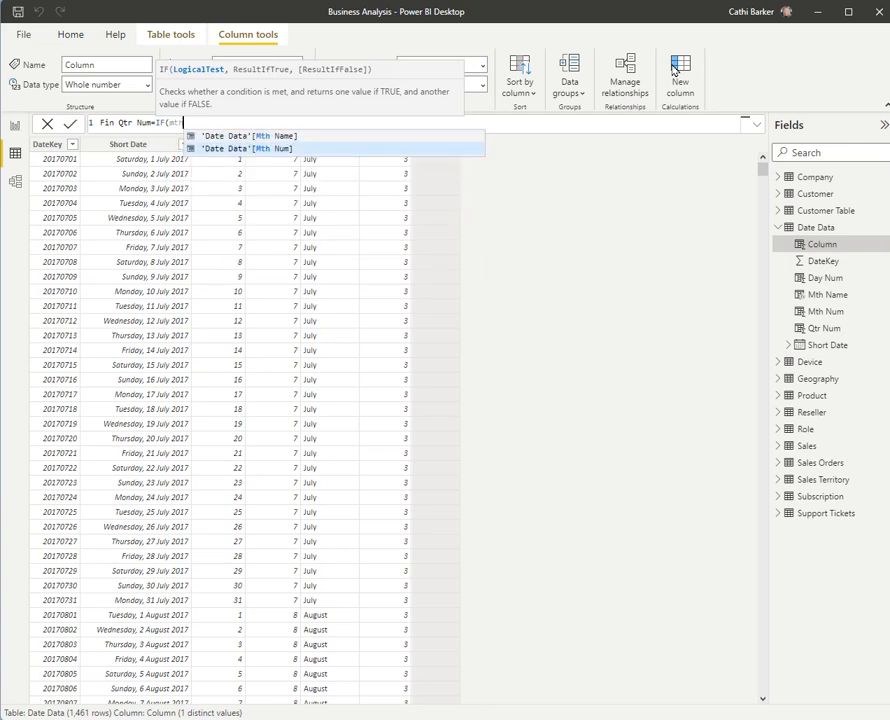
pyautogui.press('Tab')
pyautogui.write('=1')
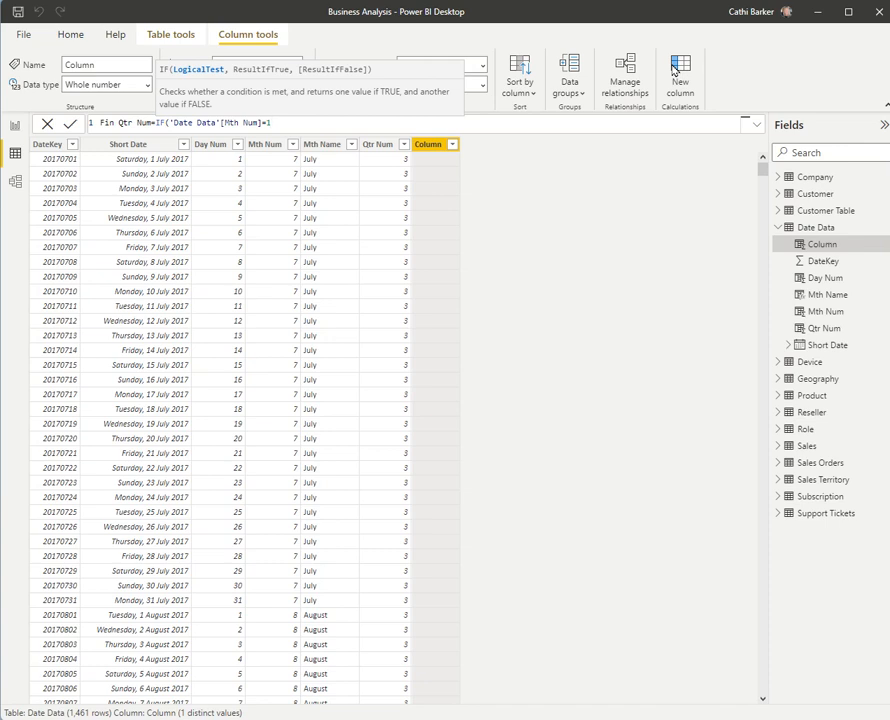
# Extend the Fin Qtr Num condition with || tests for Mth Num 2 and 3, returning 4 when true and otherwise evaluating another IF
pyautogui.write('||')
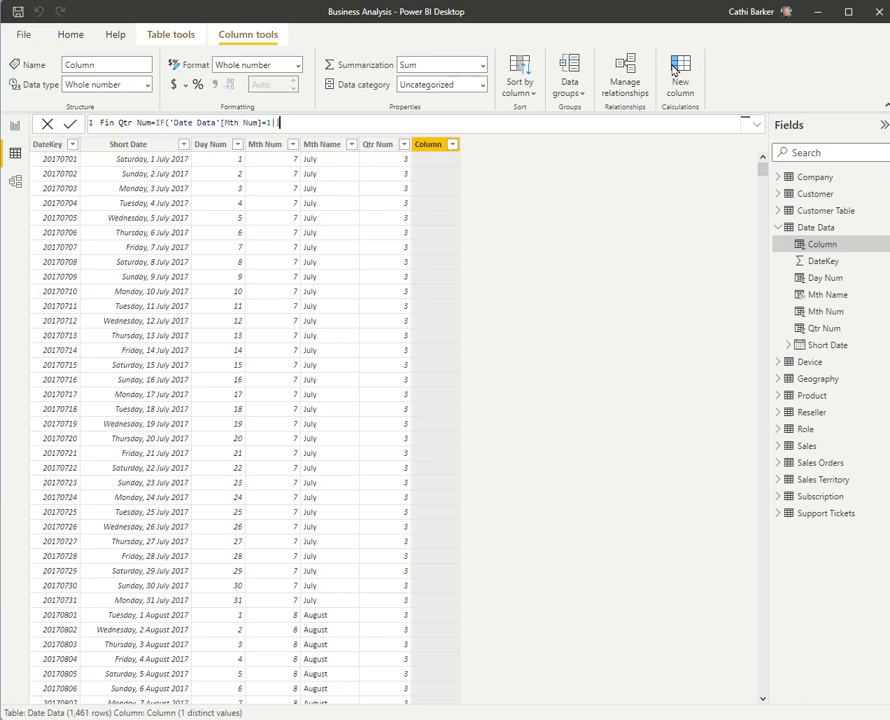
pyautogui.write('mth')
pyautogui.press('Down')
pyautogui.press('Tab')
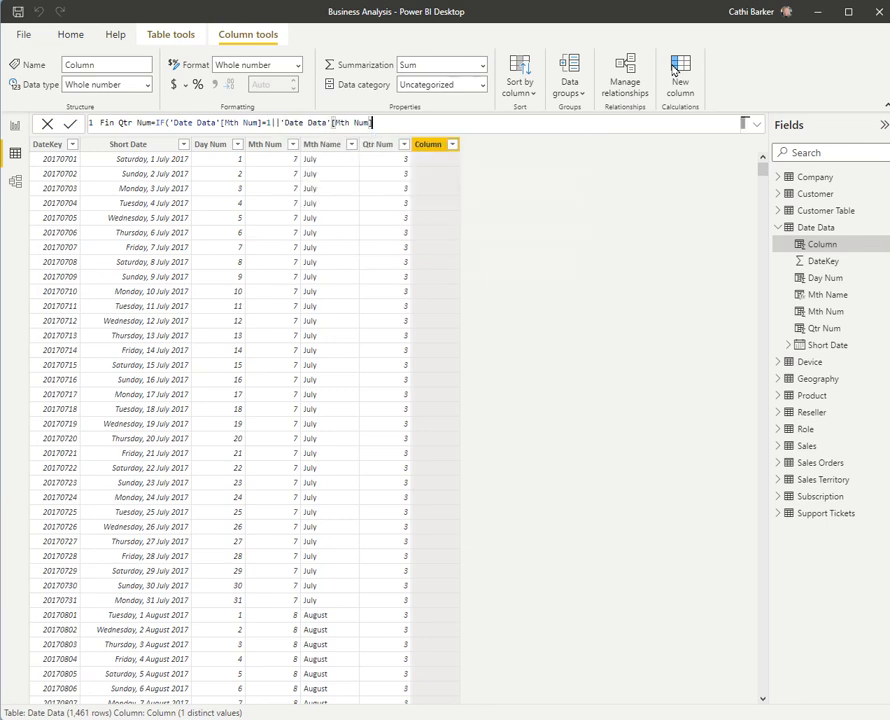
pyautogui.write('=2||mth')
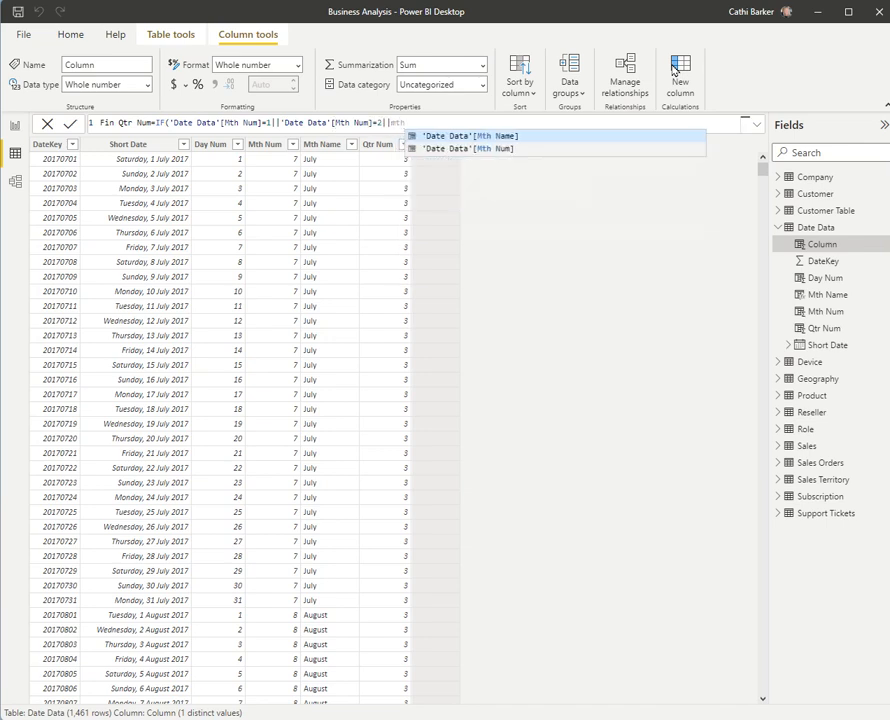
pyautogui.press('Down')
pyautogui.press('Tab')
pyautogui.write('=3')
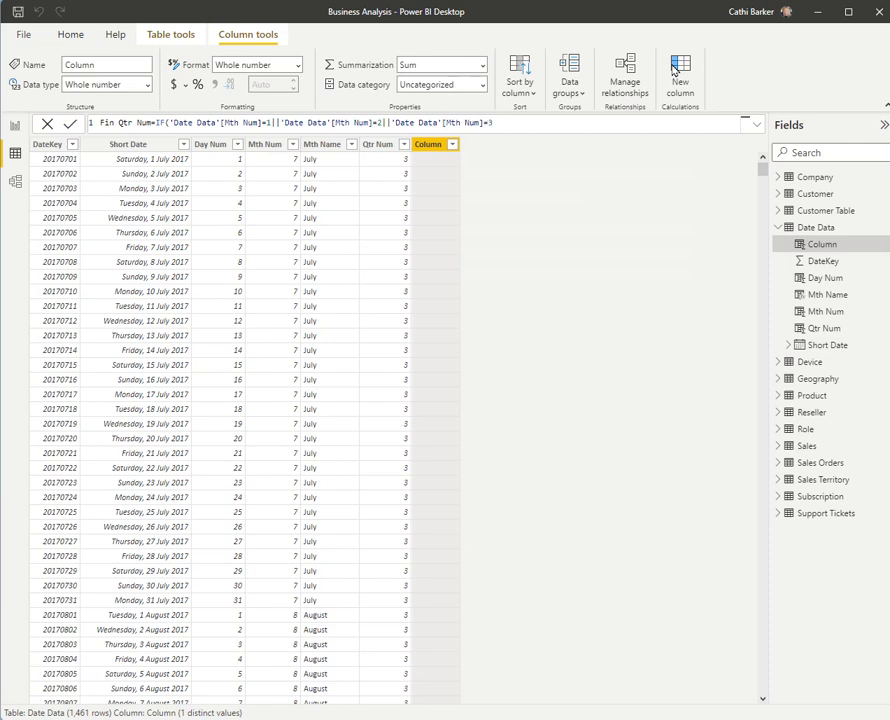
pyautogui.write(',')
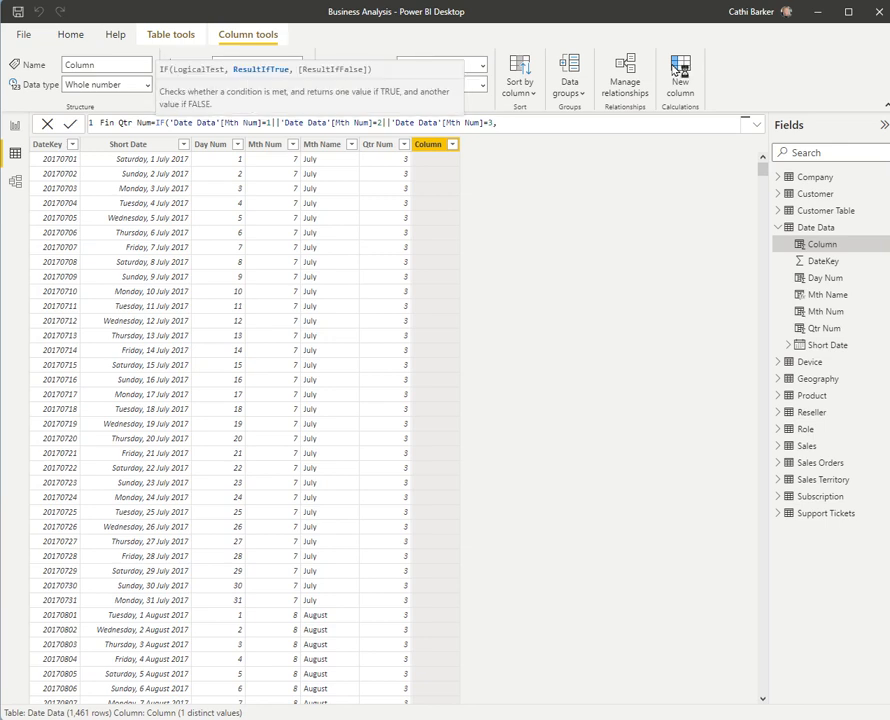
pyautogui.write('4,if')
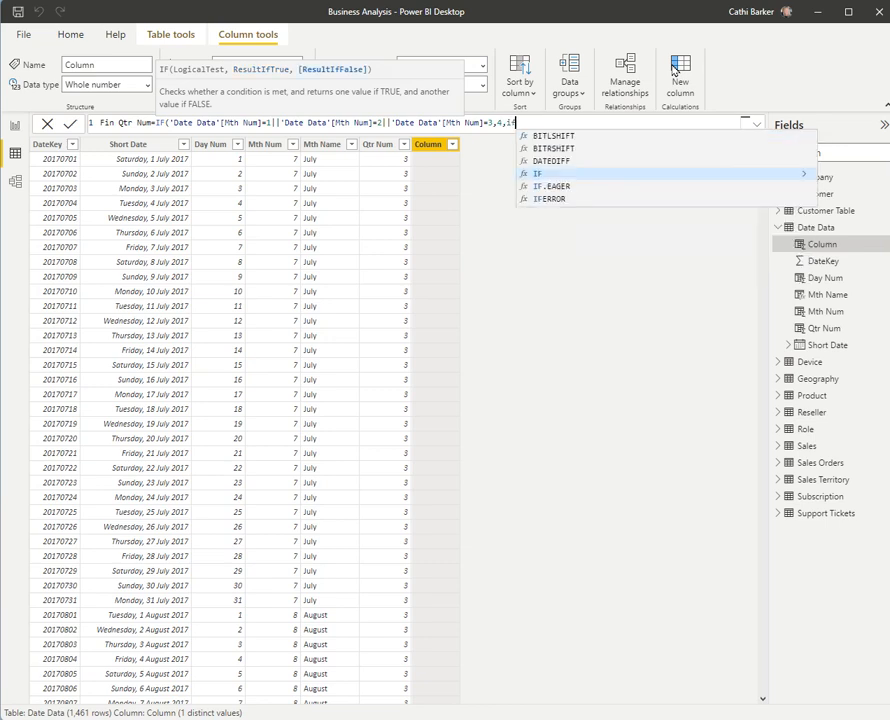
# Make the nested IF in Fin Qtr Num return 1 when Mth Num is 4, 5 or 6, with a further IF as the alternative
pyautogui.press('Tab')
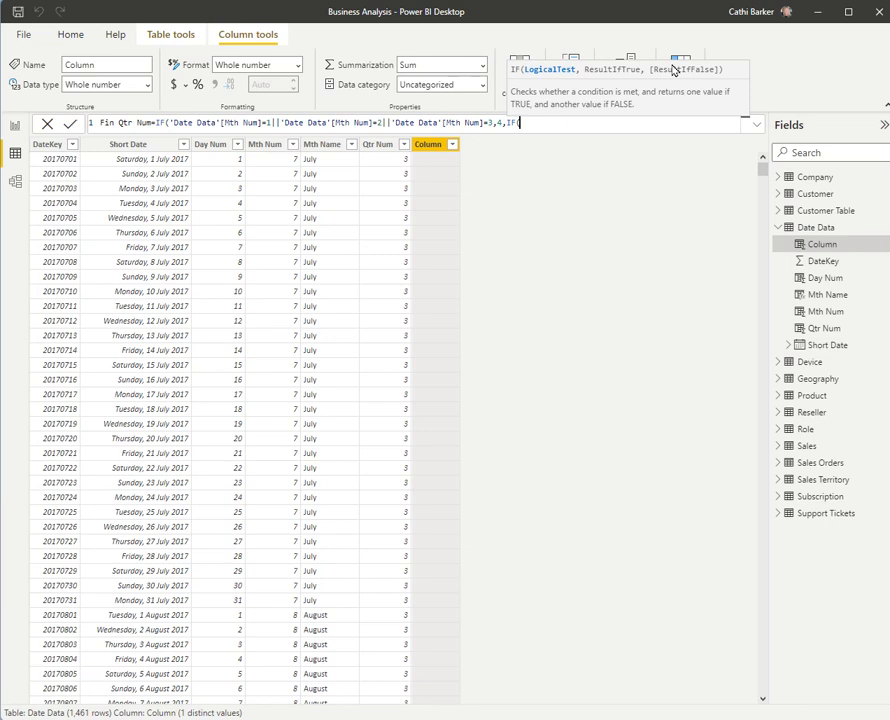
pyautogui.write('mth')
pyautogui.press('Down')
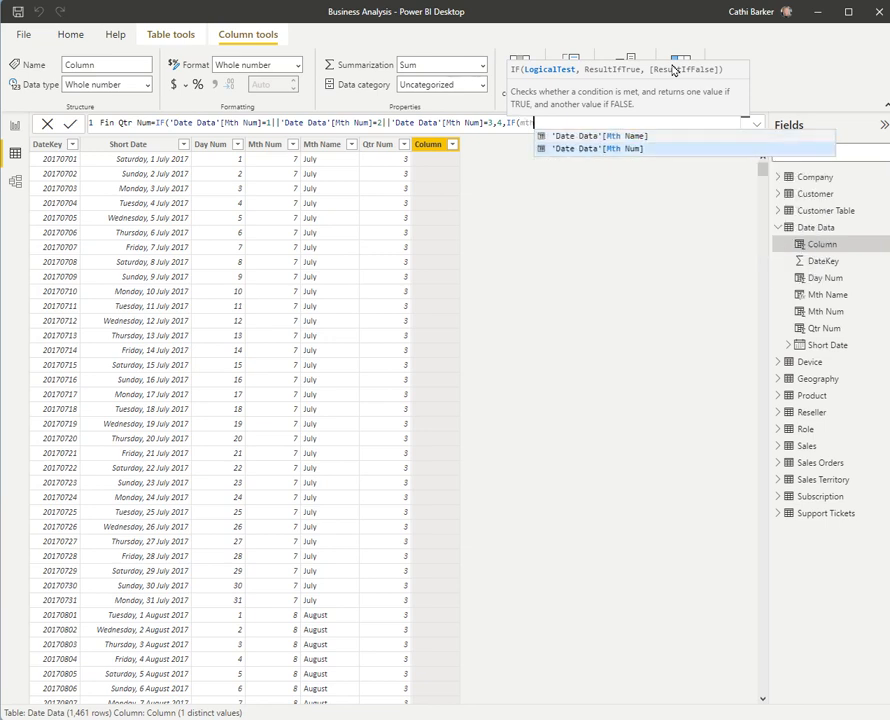
pyautogui.press('Tab')
pyautogui.write('=4')
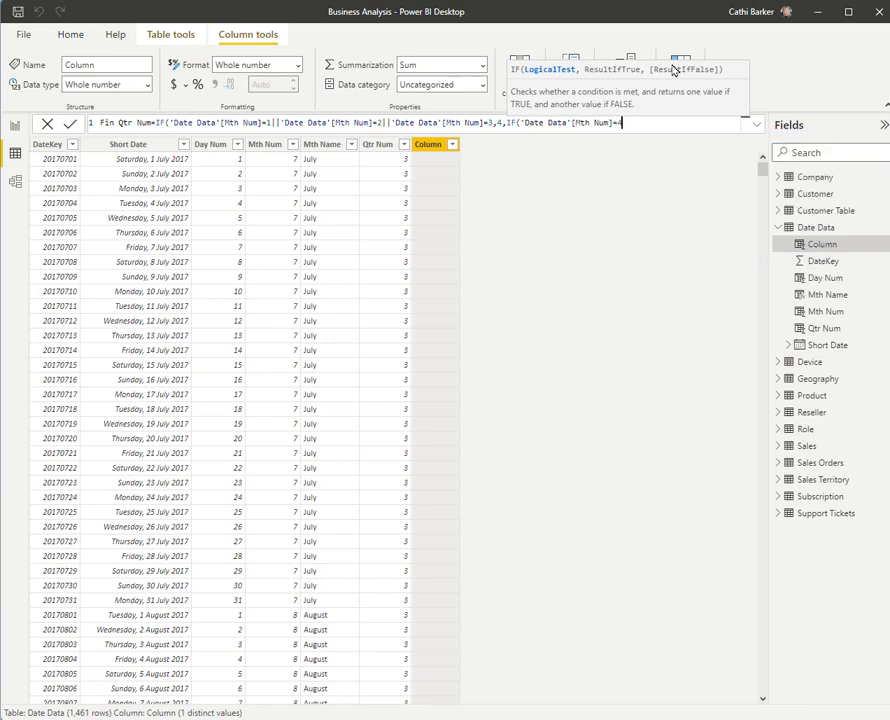
pyautogui.write('||')
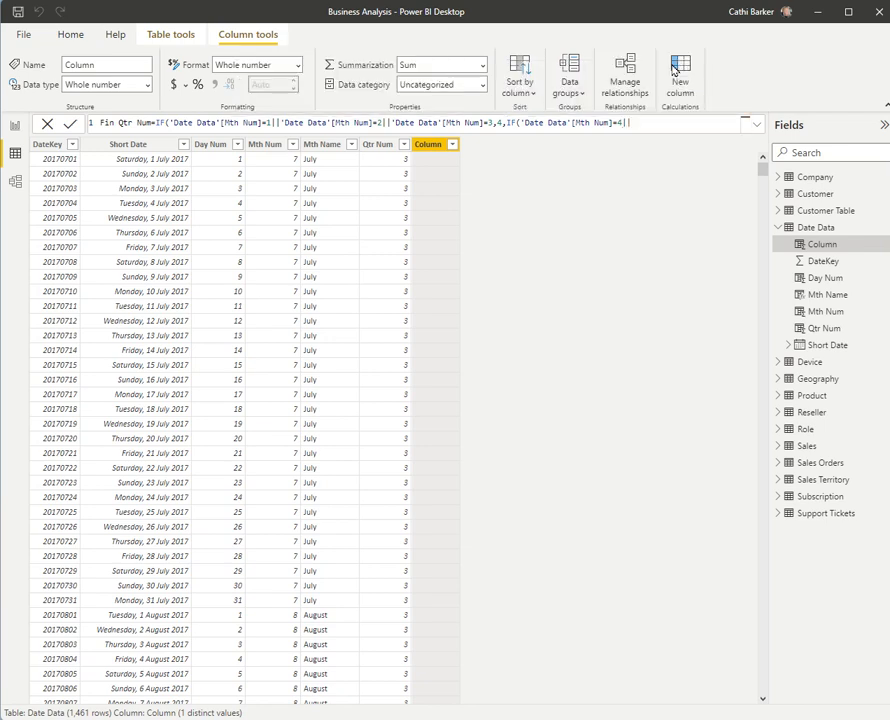
pyautogui.write('mth')
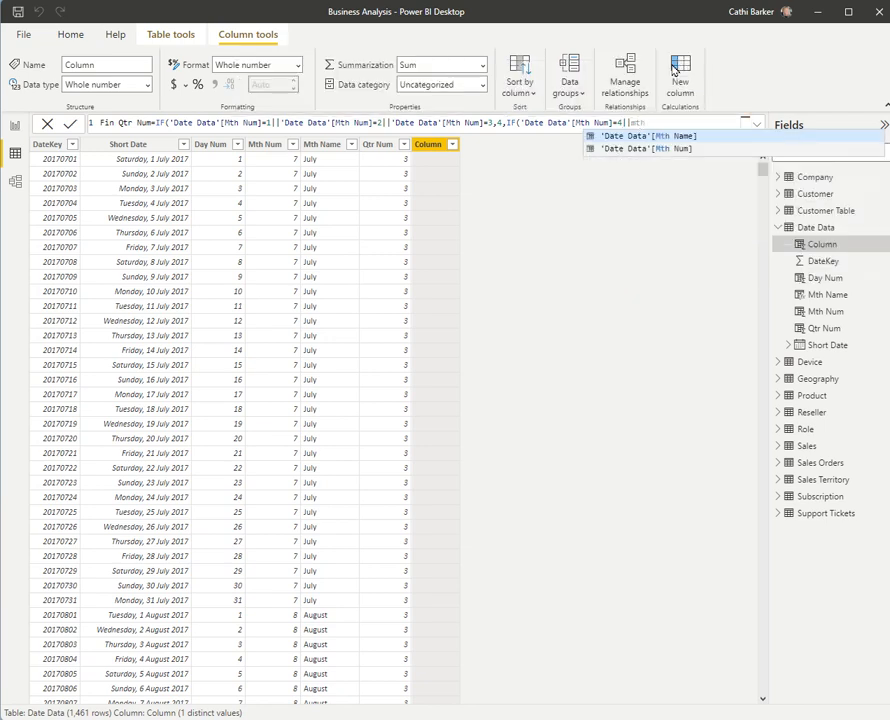
pyautogui.press('Down')
pyautogui.press('Tab')
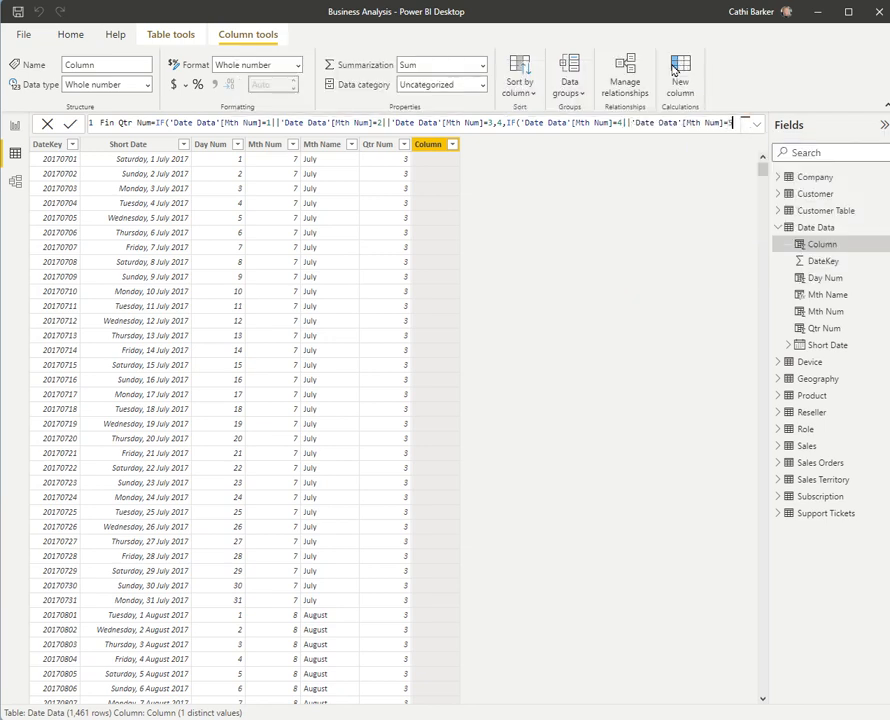
pyautogui.write('=5||mth')
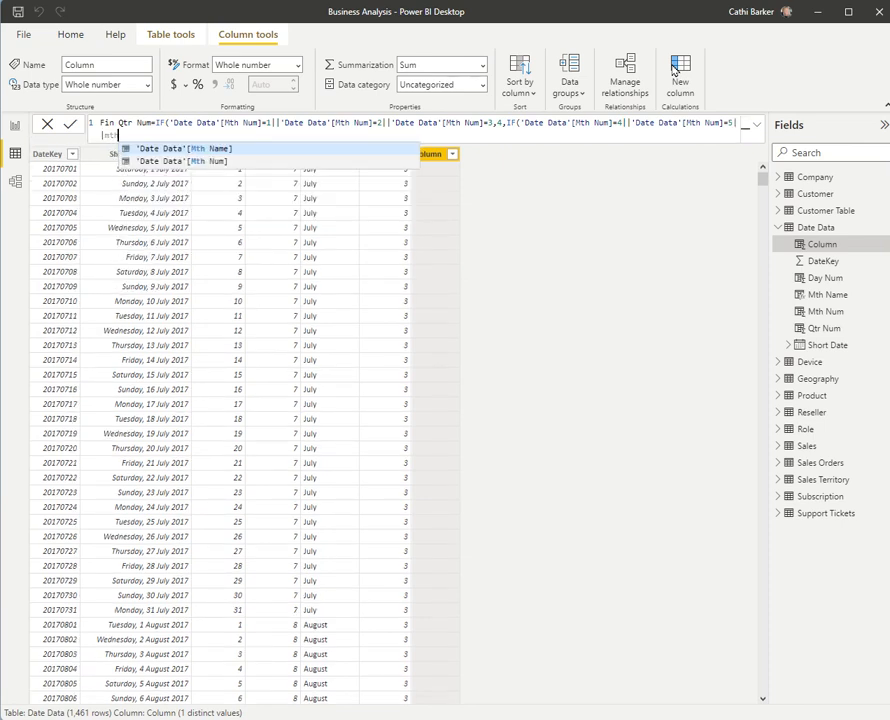
pyautogui.press('Down')
pyautogui.press('Tab')
pyautogui.write('=')
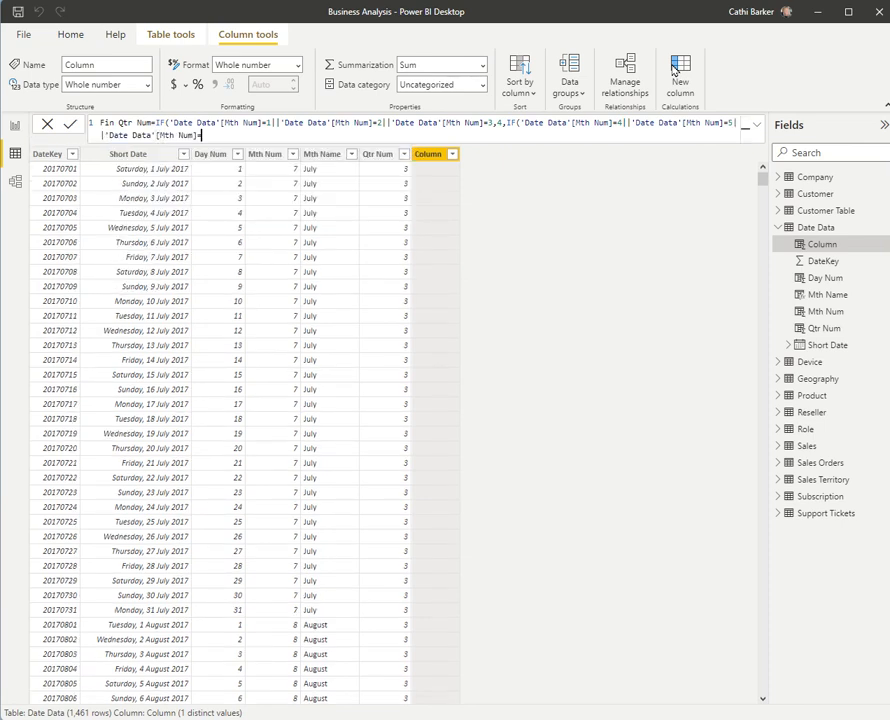
pyautogui.write('8,')
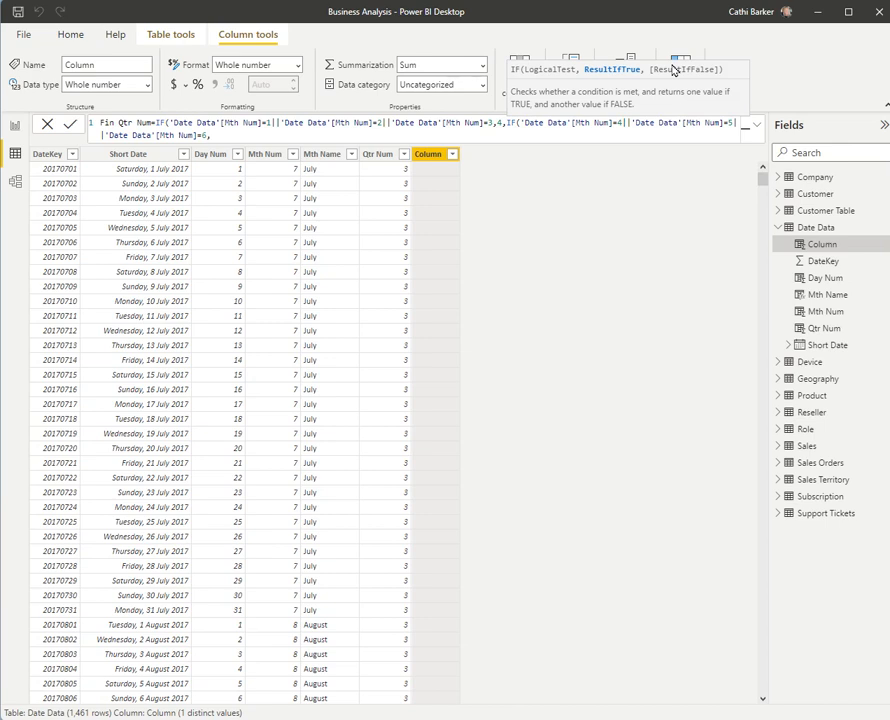
pyautogui.write('1,if')
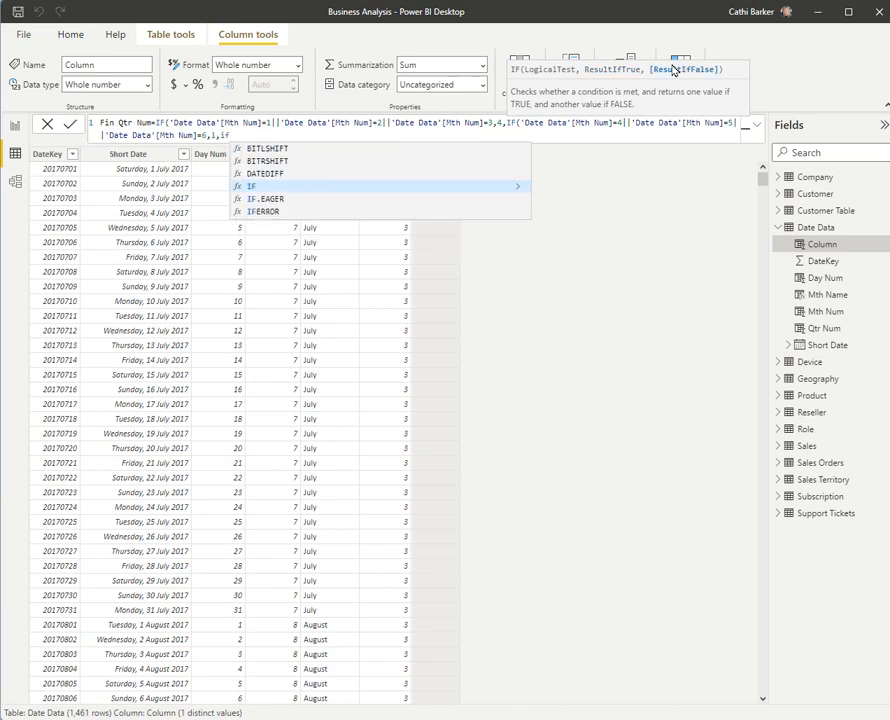
# Start the third IF in Fin Qtr Num with || tests for 'Date Data'[Mth Num] equal to 7 or 8
pyautogui.press('Tab')
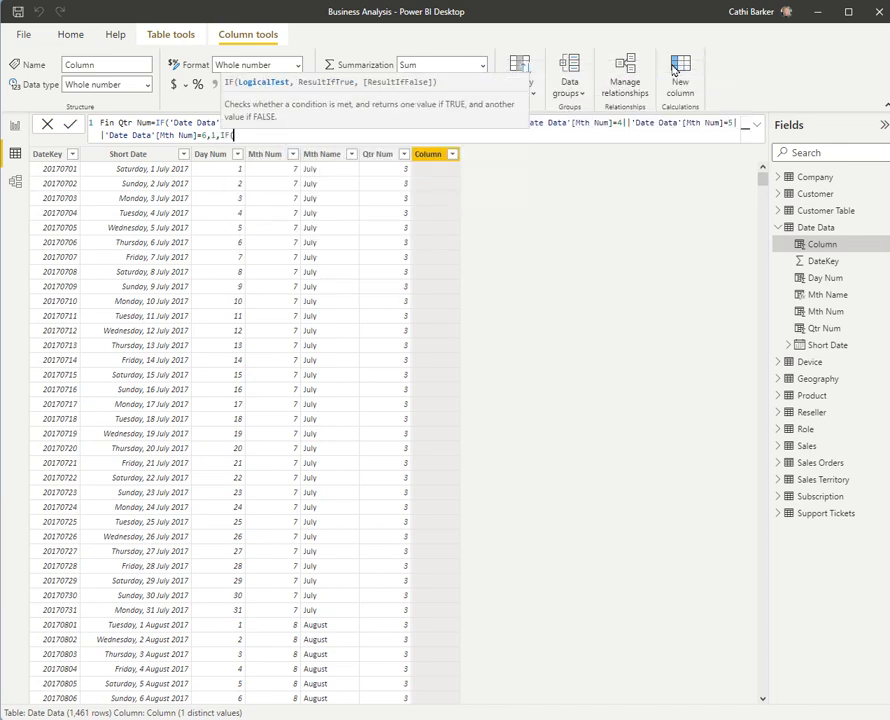
pyautogui.write('mth')
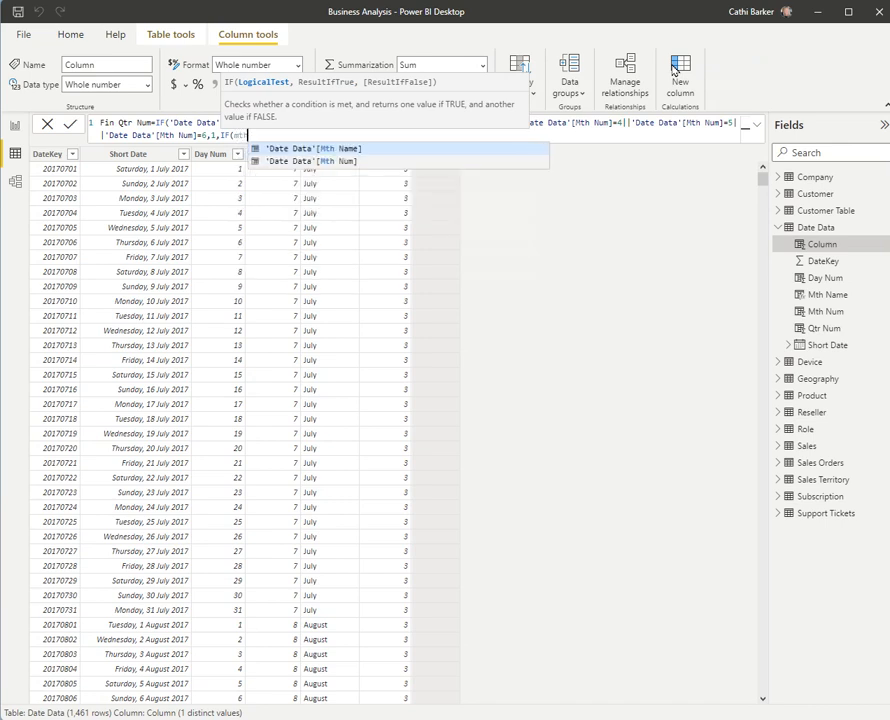
pyautogui.press('Down')
pyautogui.press('Tab')
pyautogui.write('=')
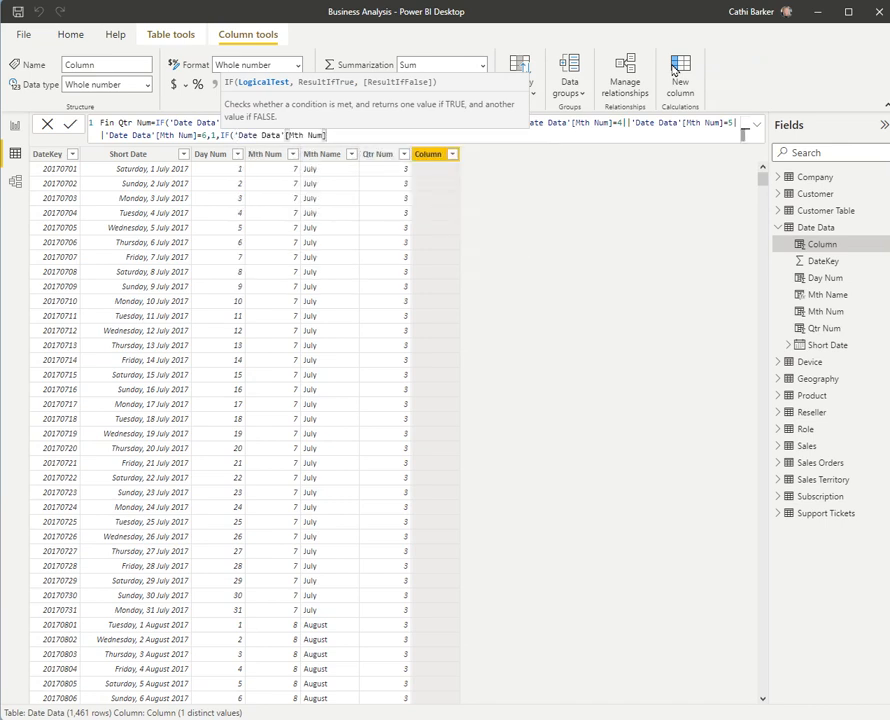
pyautogui.write('7||')
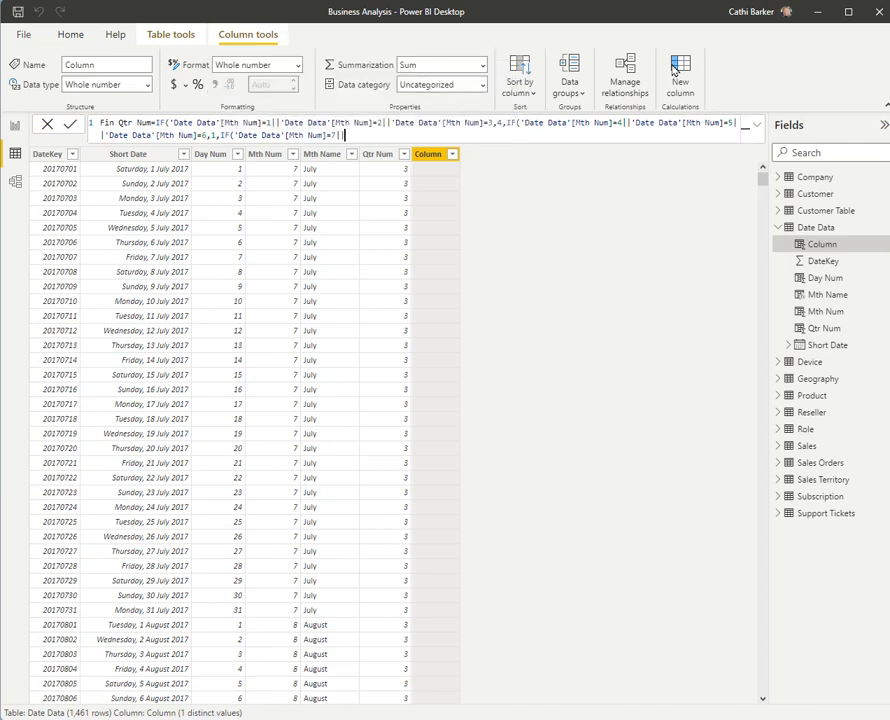
pyautogui.write('num')
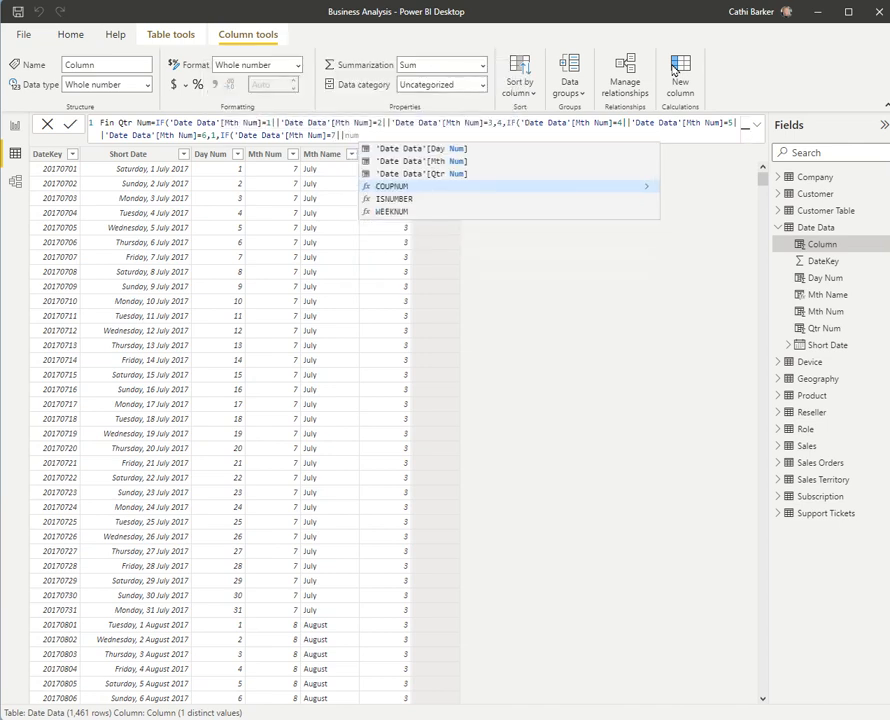
pyautogui.press('Down')
pyautogui.press('Tab')
pyautogui.write('=')
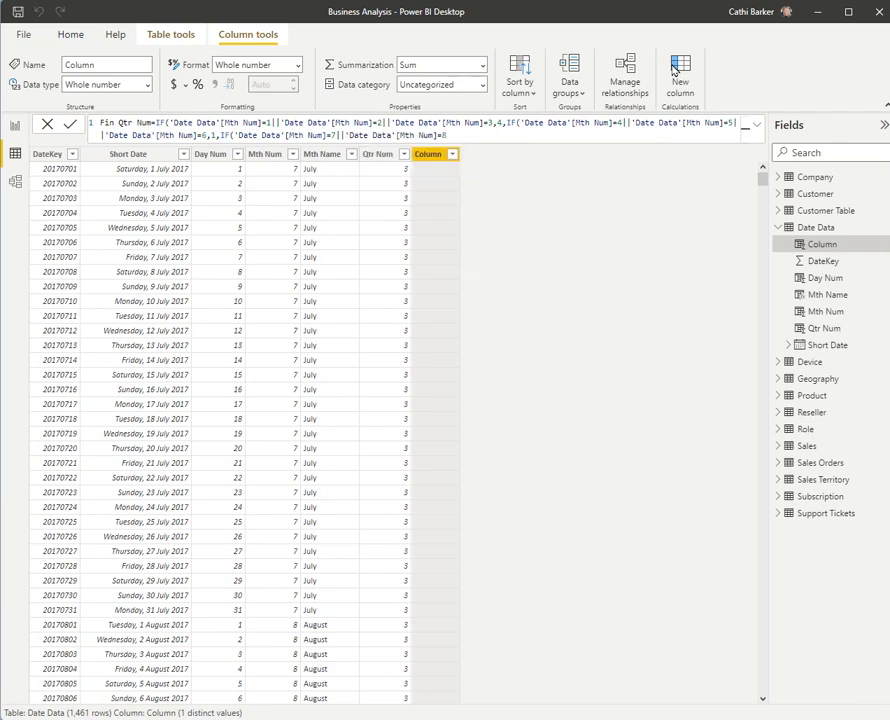
pyautogui.write('8,')
pyautogui.press('BackSpace')
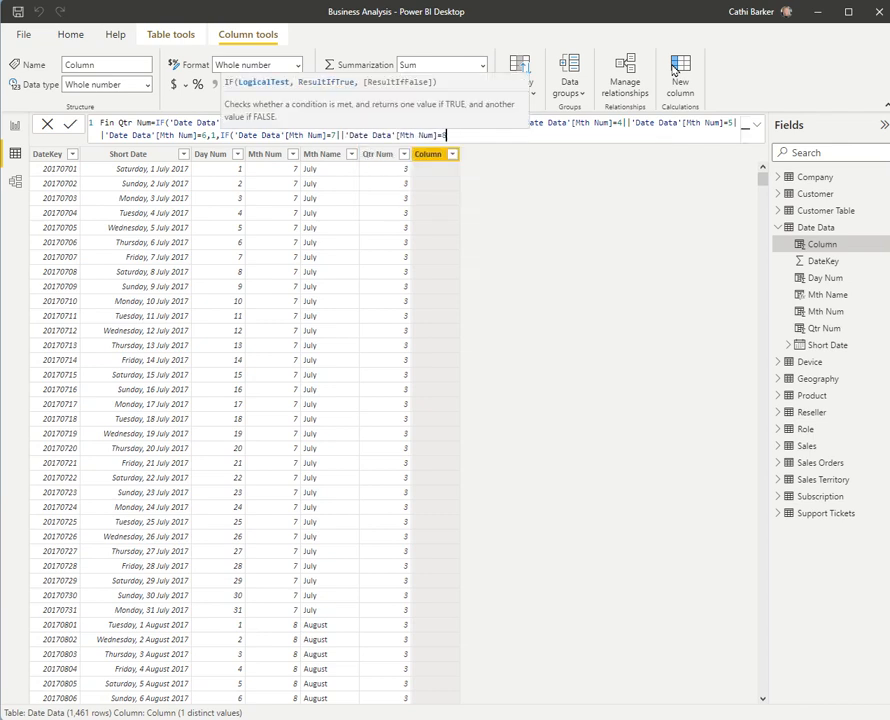
# Add a || test for Mth Num 9 to the third IF, returning 2 when true and otherwise evaluating another IF
pyautogui.write('||mth')
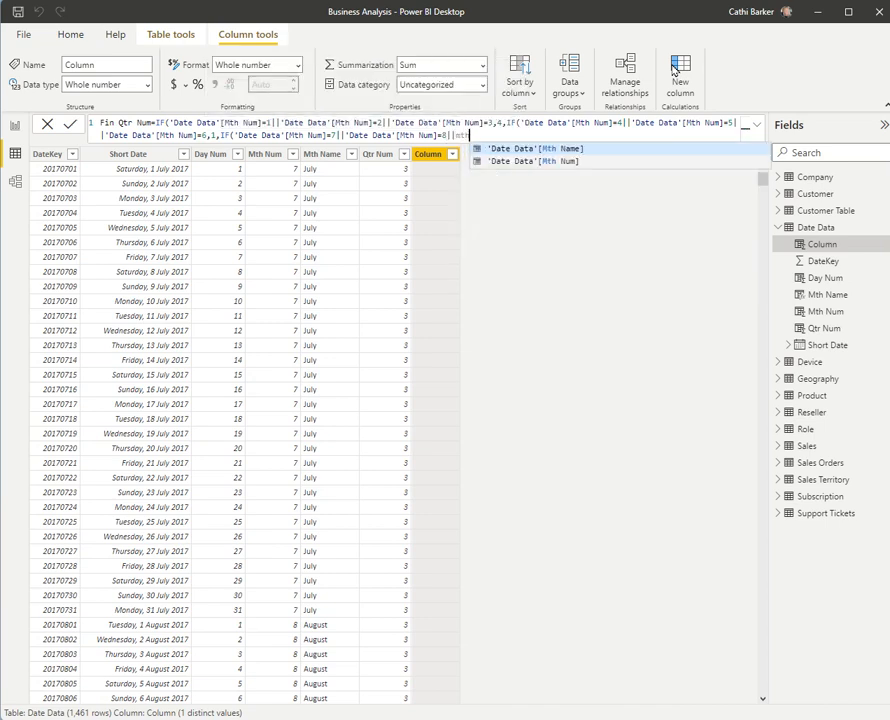
pyautogui.press('Down')
pyautogui.press('Tab')
pyautogui.write('=9,')
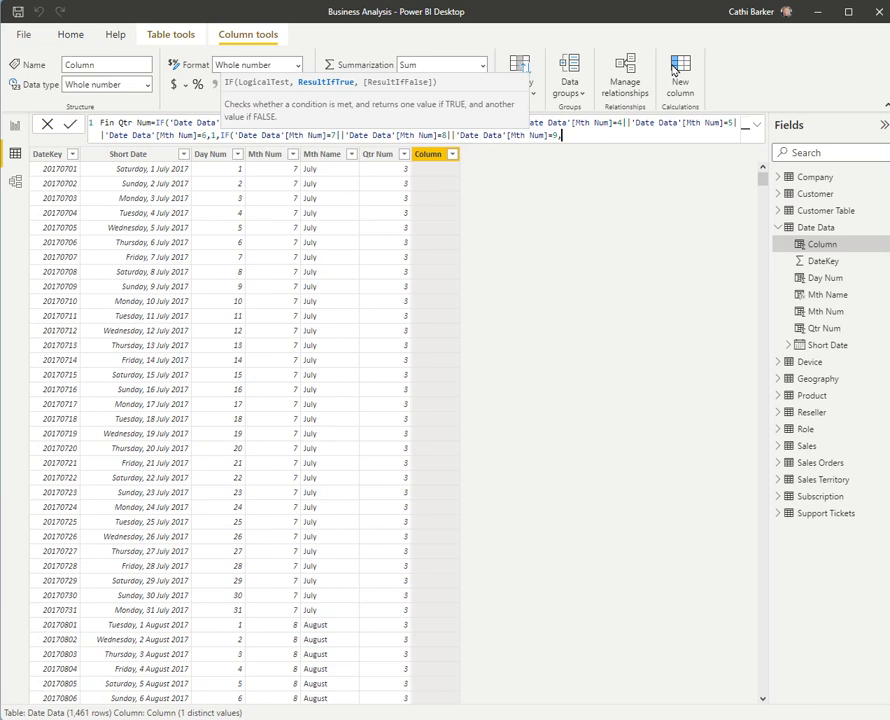
pyautogui.write('2,if')
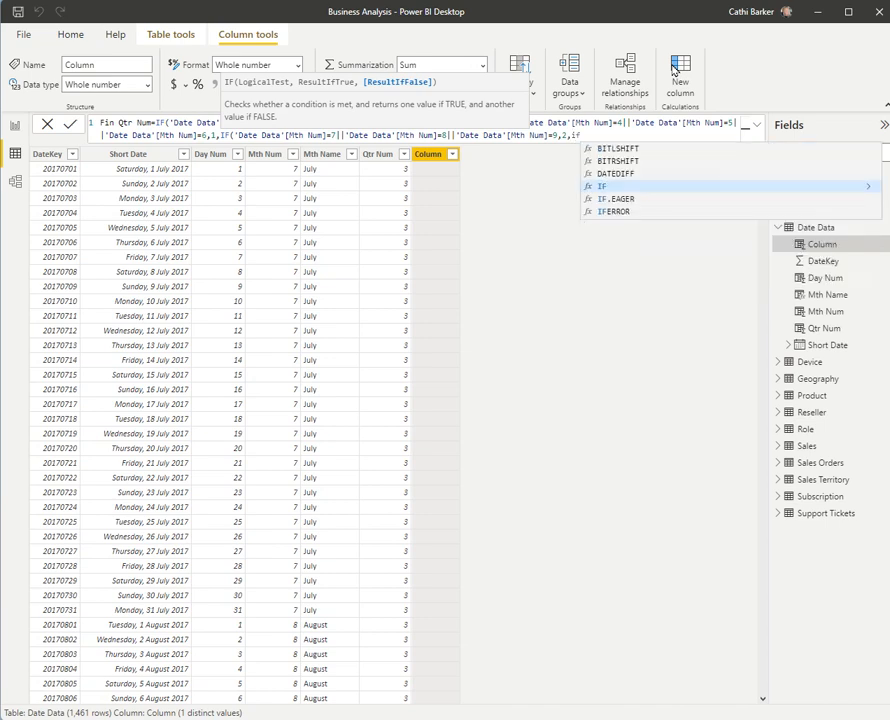
# Start the fourth IF in Fin Qtr Num with a test for Mth Num 10, joined by || to a second Mth Num reference
pyautogui.press('Escape')
pyautogui.write('IF(mth')
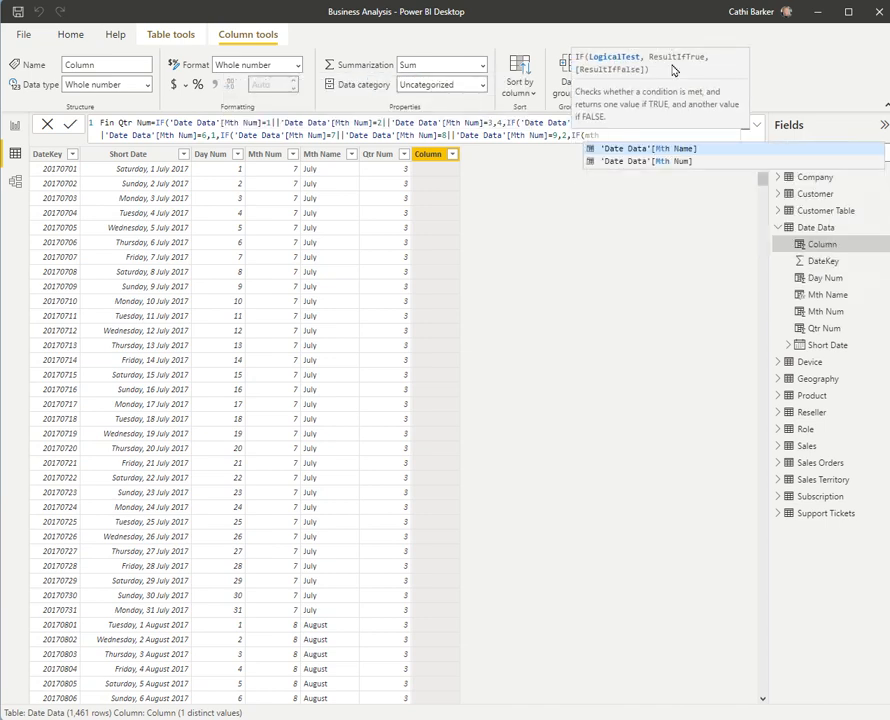
pyautogui.press('Down')
pyautogui.press('Tab')
pyautogui.write('=10||mth')
pyautogui.press('Down')
pyautogui.press('Tab')
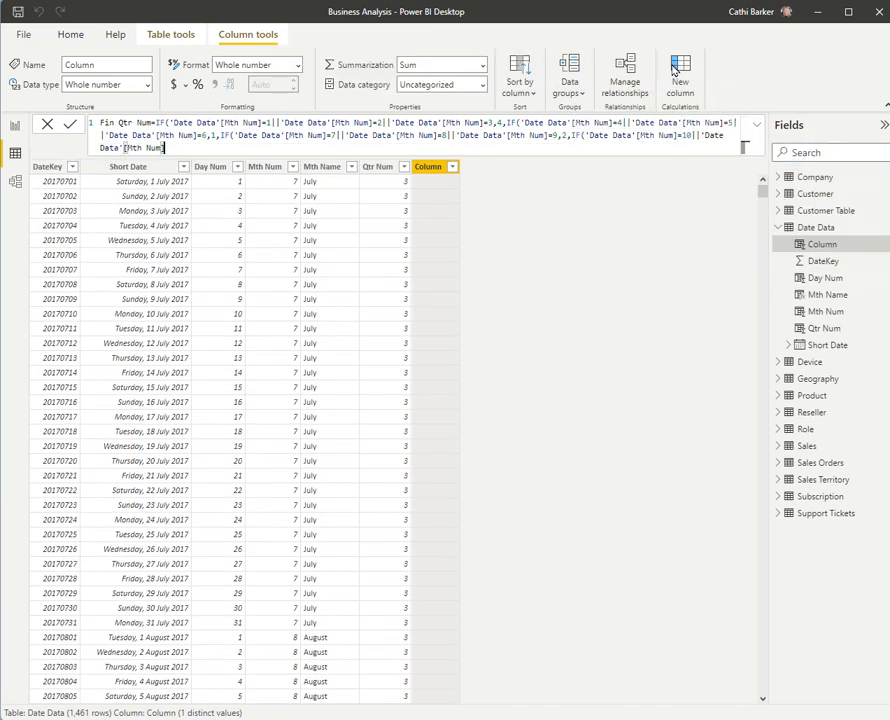
# Complete the fourth IF with Mth Num tests for 11 and 12 returning 3, and close all nested IFs to finish Fin Qtr Num
pyautogui.write('=11||mth')
pyautogui.press('Down')
pyautogui.press('Tab')
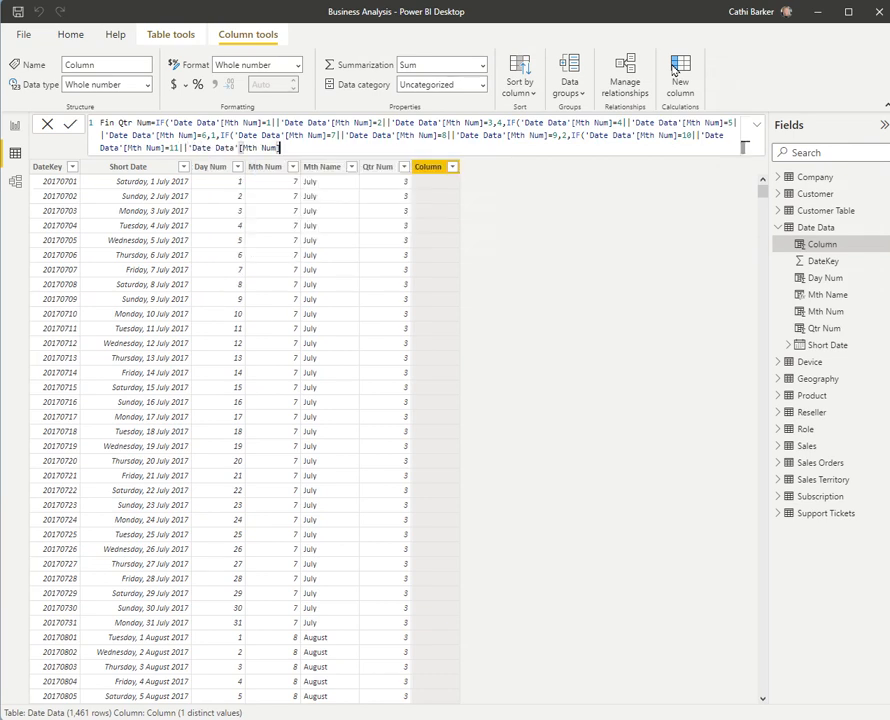
pyautogui.write('=12,')
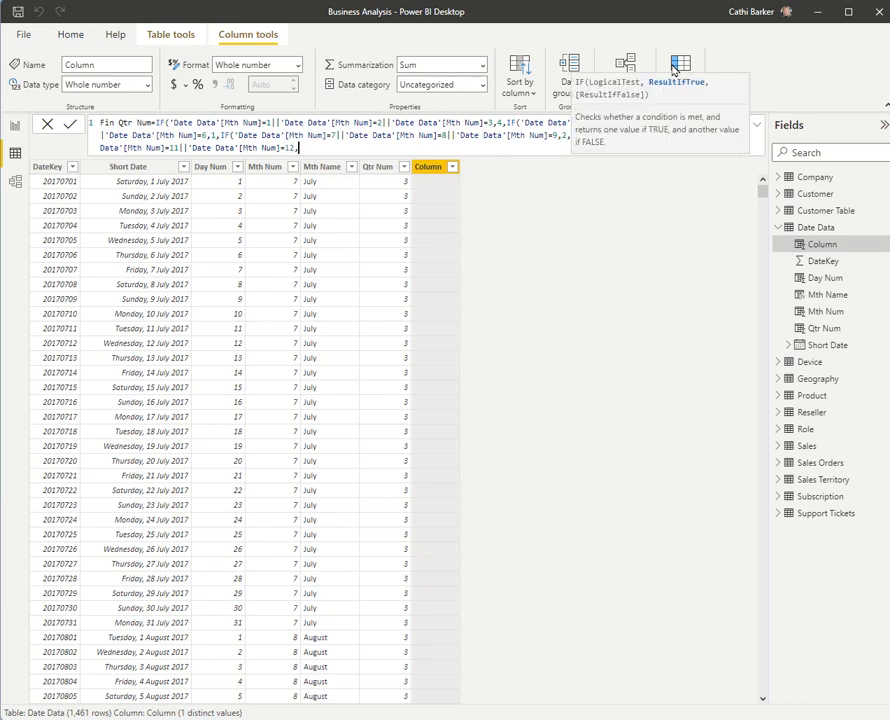
pyautogui.write('3')
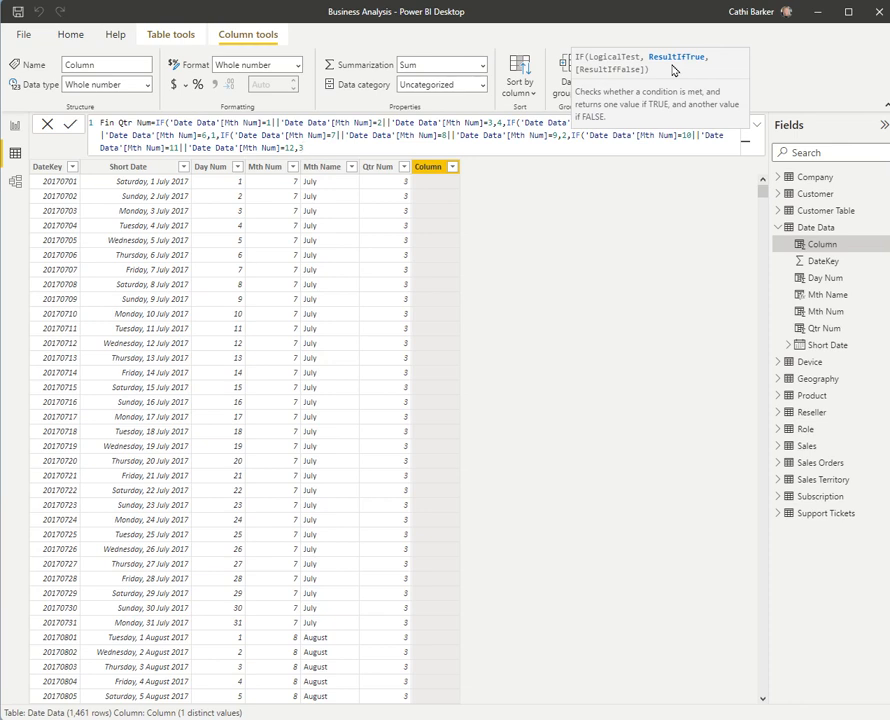
pyautogui.write('))')
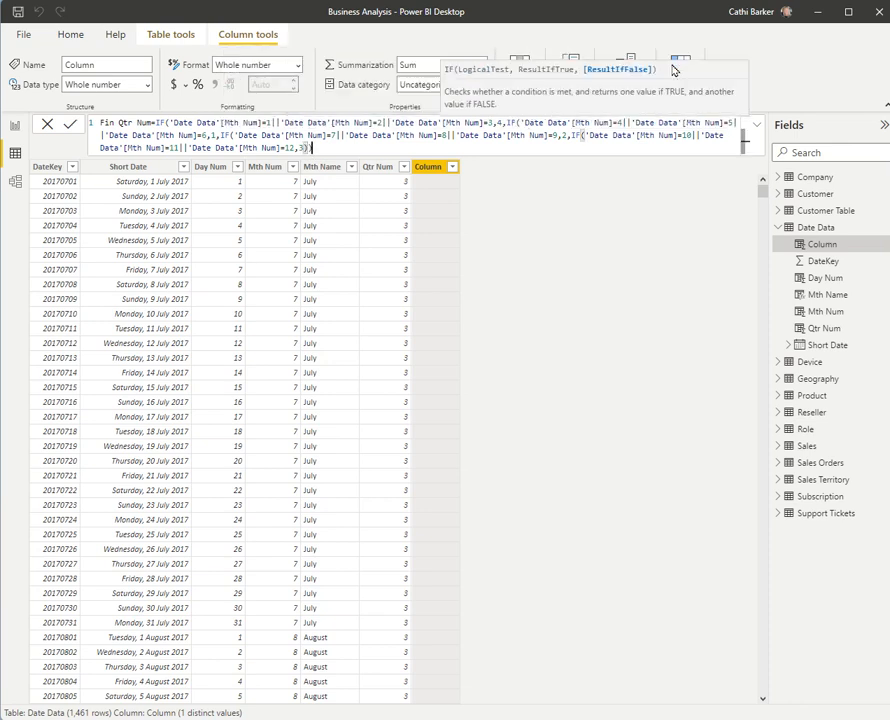
pyautogui.write(')')
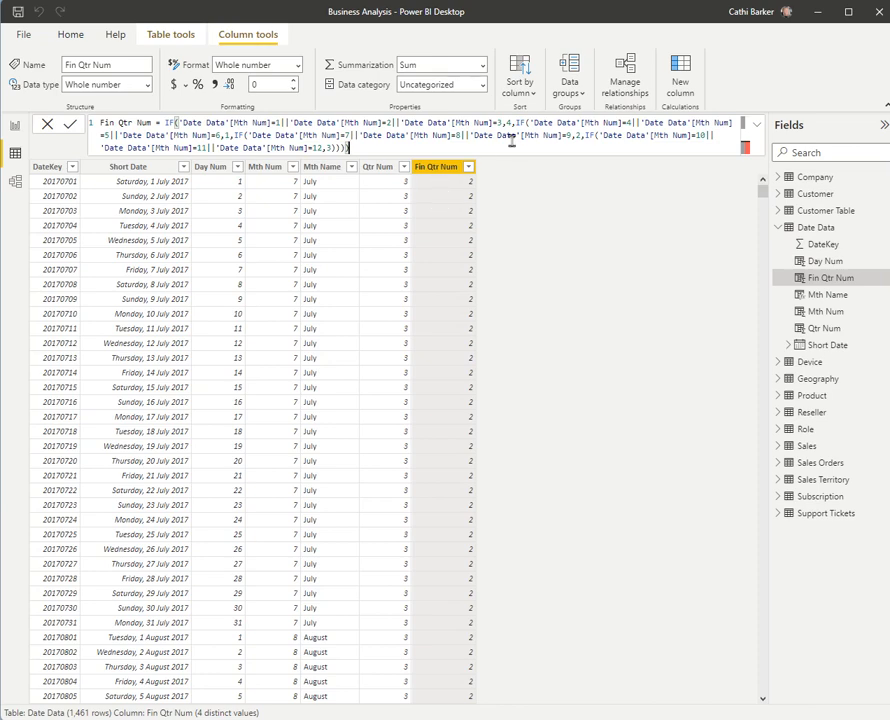
# Add a calculated column to Date Data with the formula Yr Num = YEAR('Date Data'[Short Date])
pyautogui.click(689, 78)
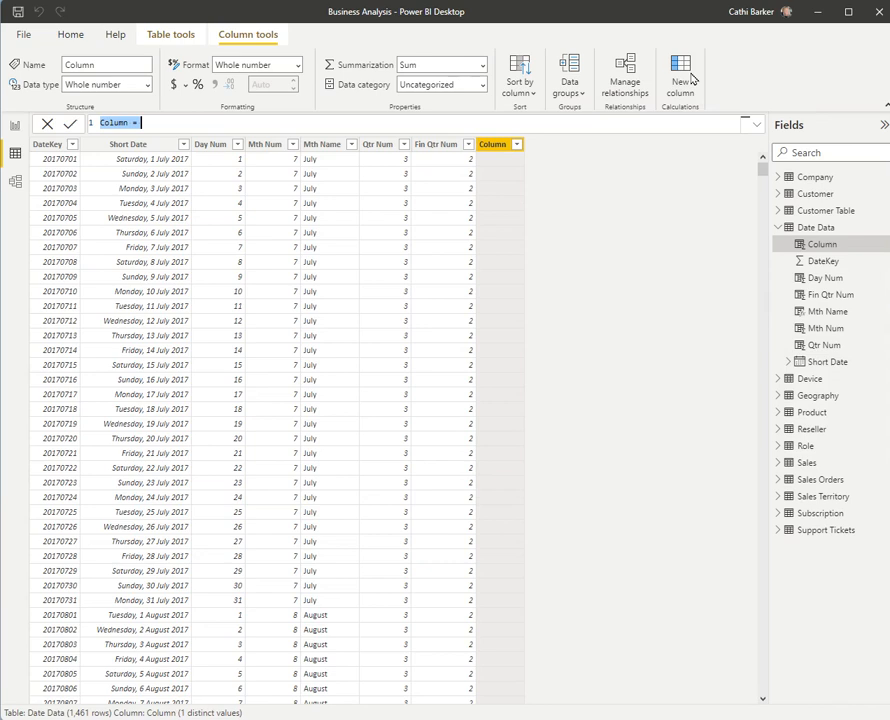
pyautogui.write('Yr Num=y')
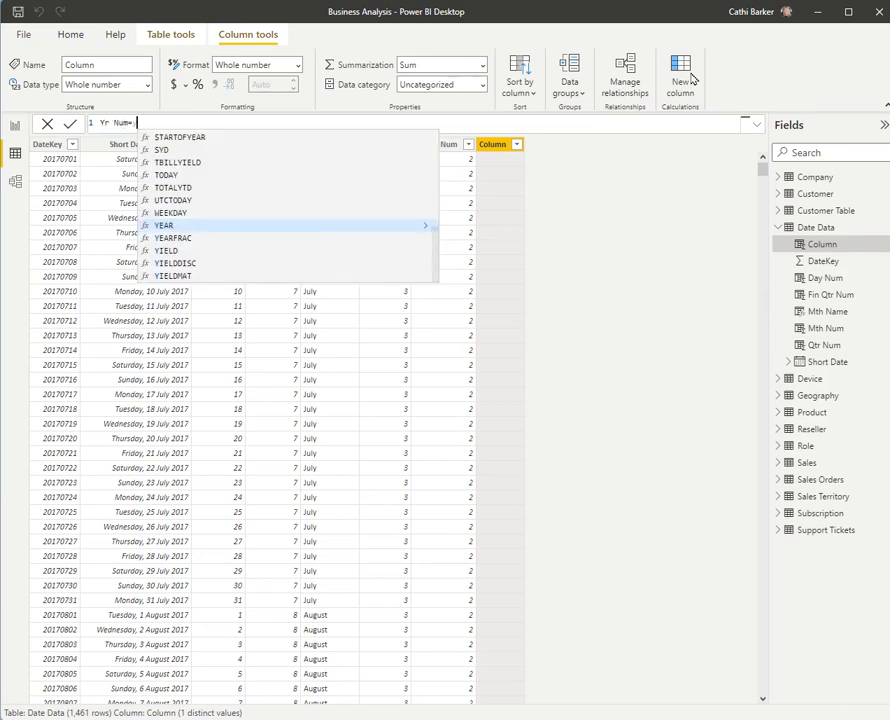
pyautogui.press('Tab')
pyautogui.write('sh')
pyautogui.press('Tab')
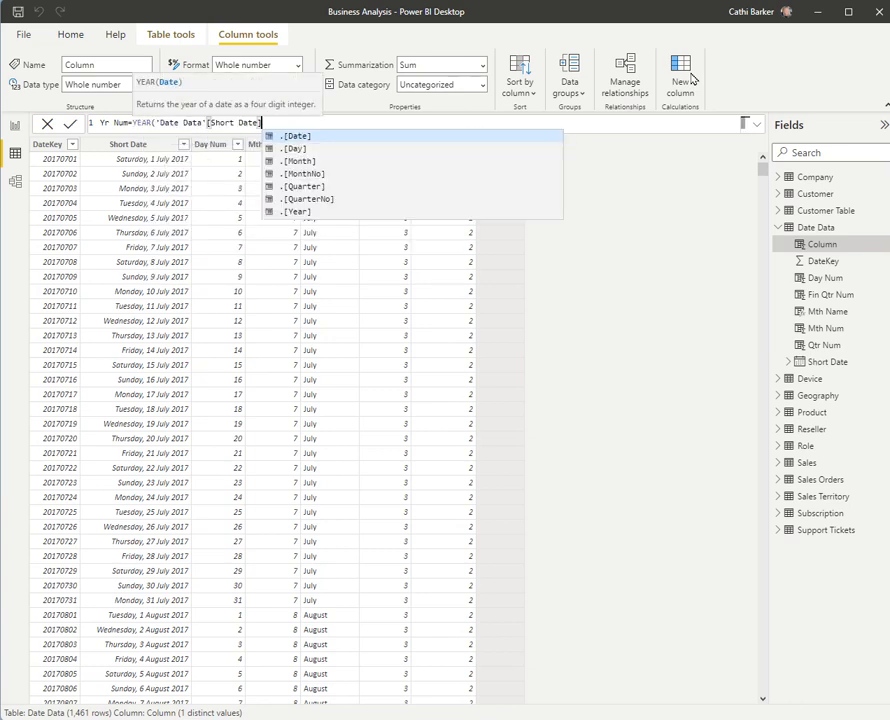
pyautogui.write(')')
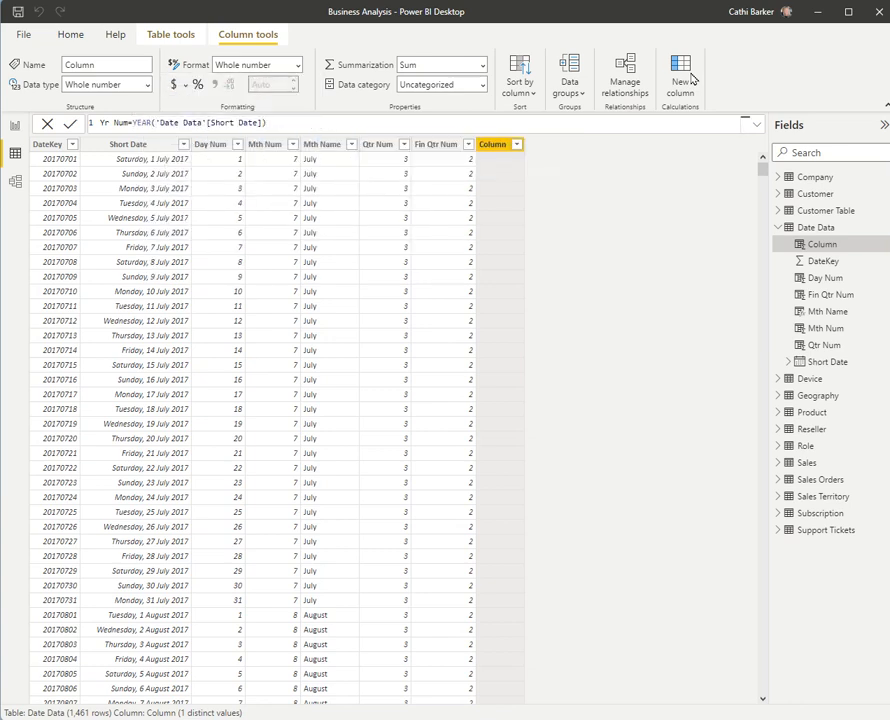
pyautogui.press('Return')
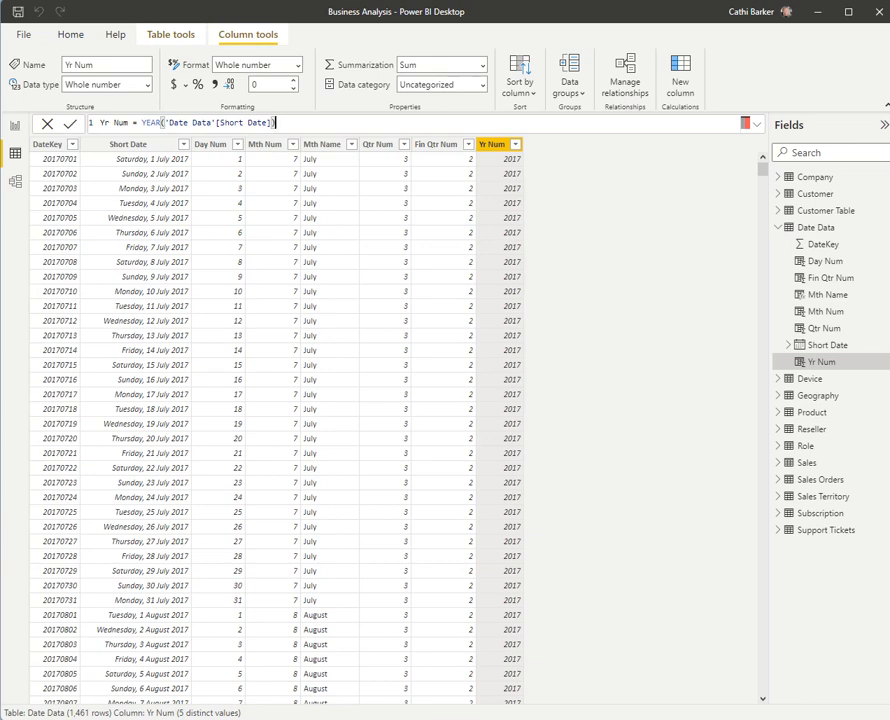
# Start a new calculated column in Date Data with the formula Fin Yr Num = YEAR('Date Data'[Short Date])
pyautogui.click(680, 72)
pyautogui.hotkey('ctrl', 'a')
pyautogui.press('BackSpace')
pyautogui.write('Fin Yr Num')
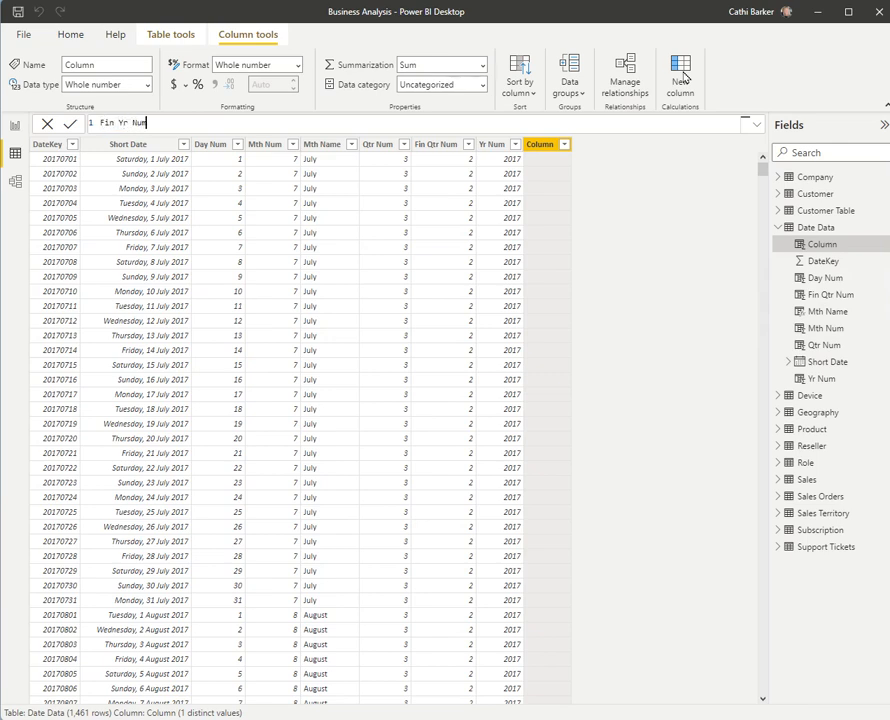
pyautogui.write('=year(')
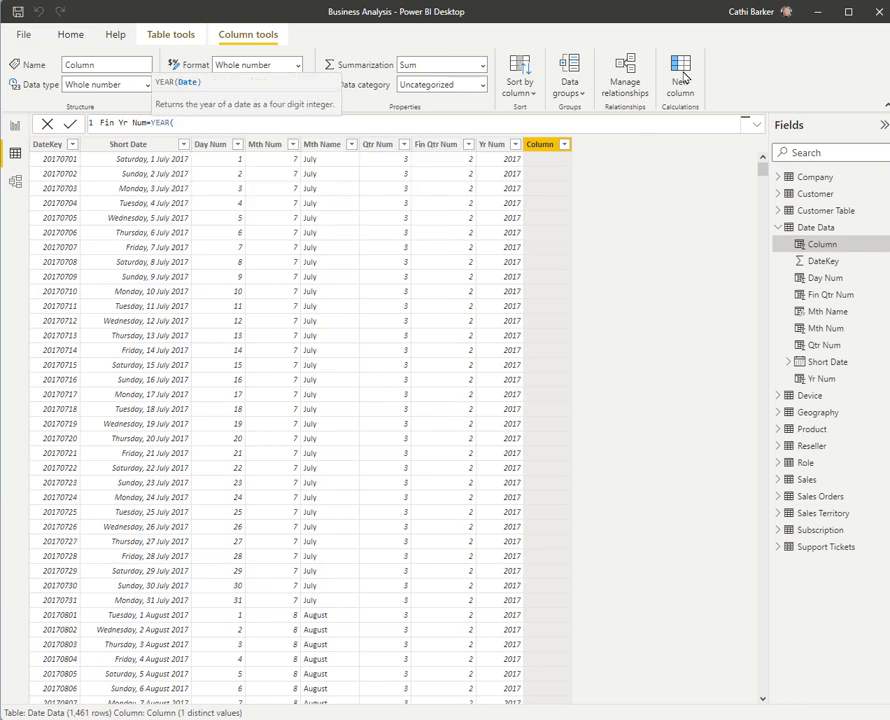
pyautogui.write('shor')
pyautogui.press('Tab')
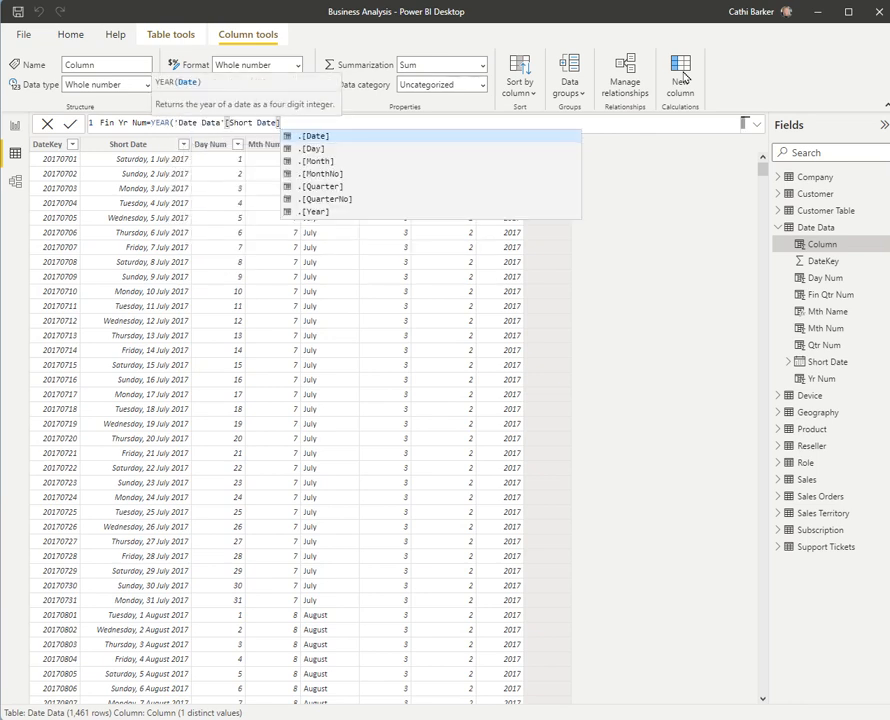
pyautogui.write(')')
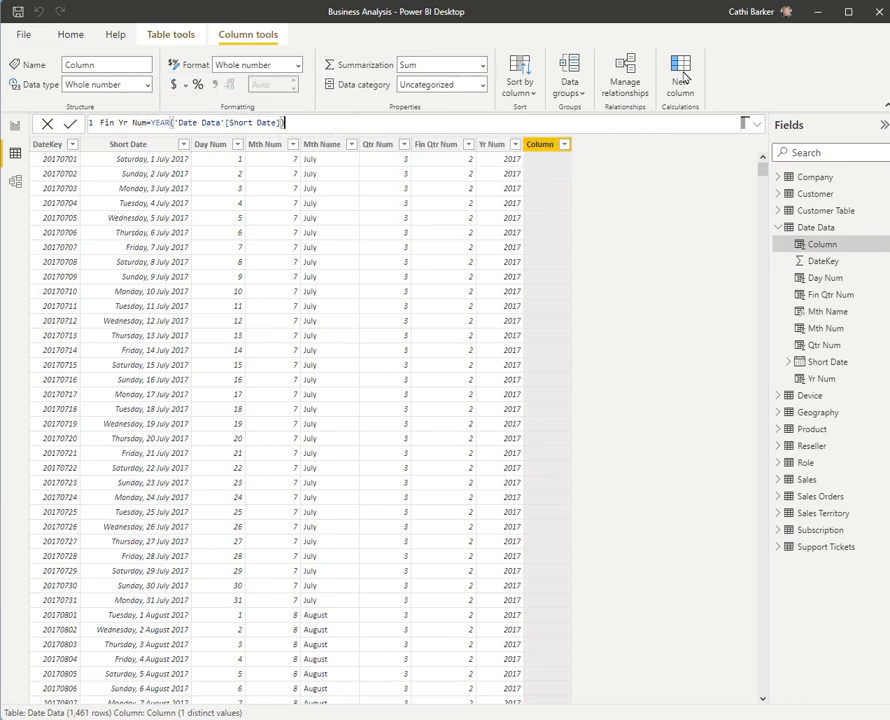
# Extend the Fin Yr Num formula with +(MONTH('Date Data'[Short Date])>=4) and commit it
pyautogui.write('+month')
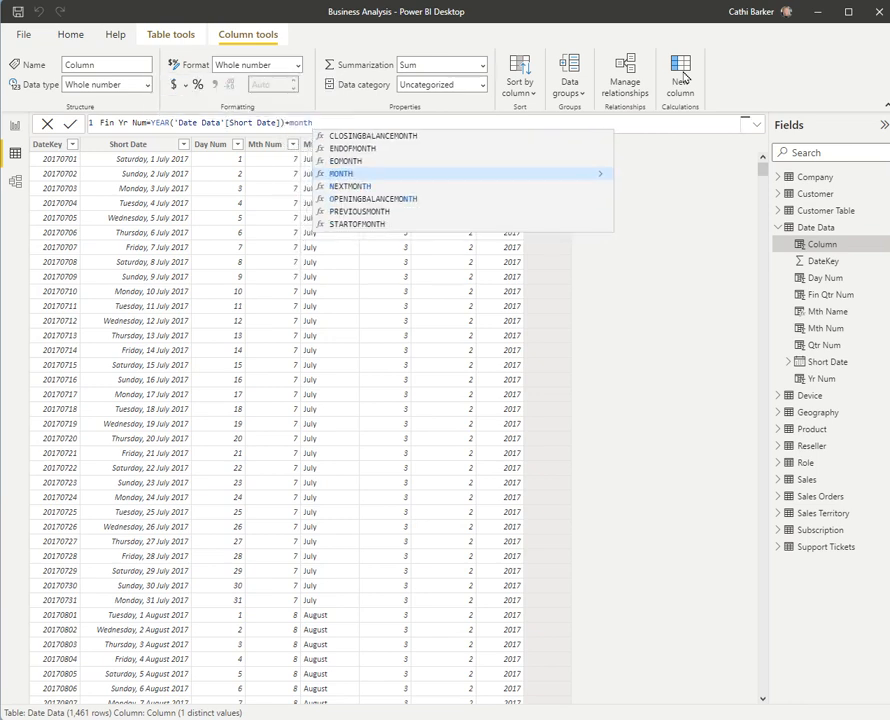
pyautogui.press('Tab')
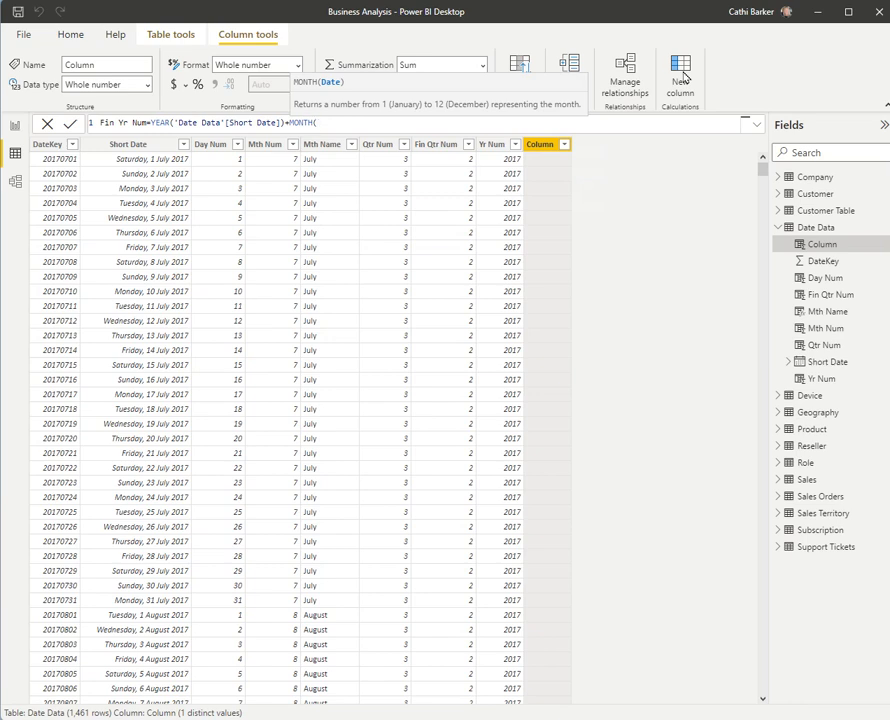
pyautogui.write("'dat")
pyautogui.press('Tab')
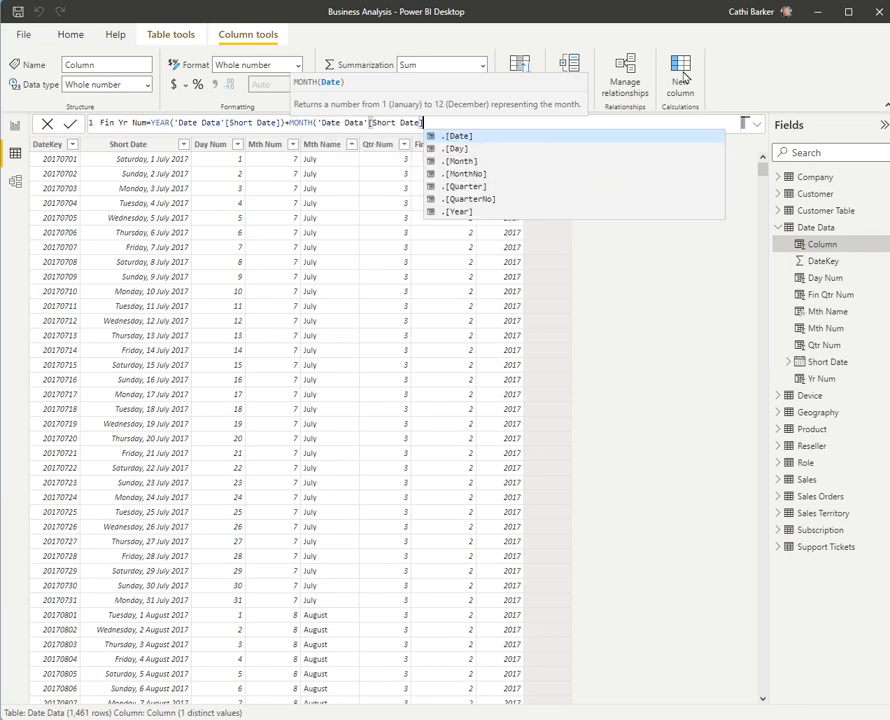
pyautogui.write(')')
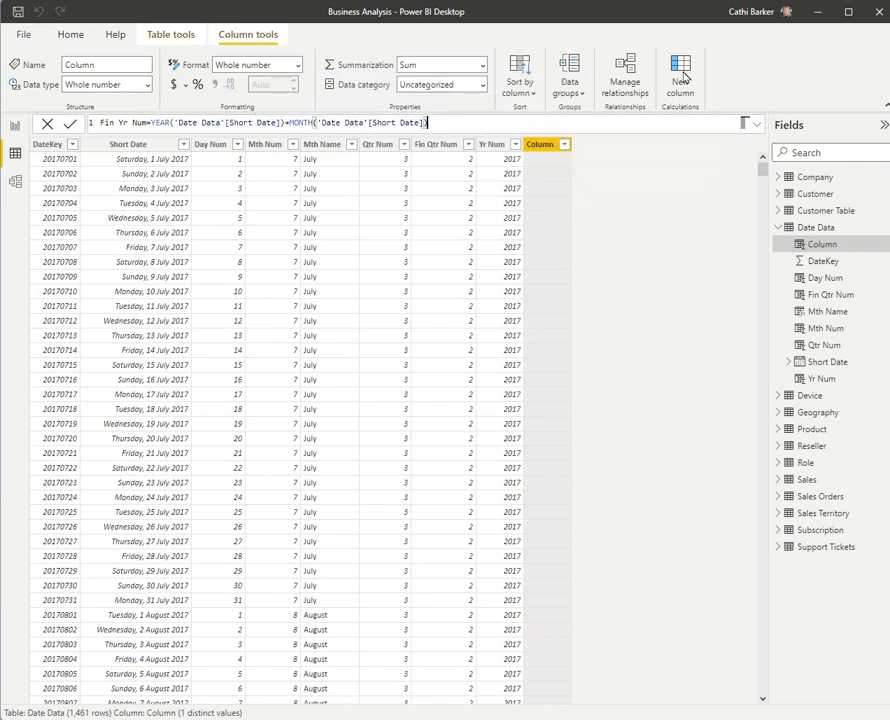
pyautogui.write('>=4)')
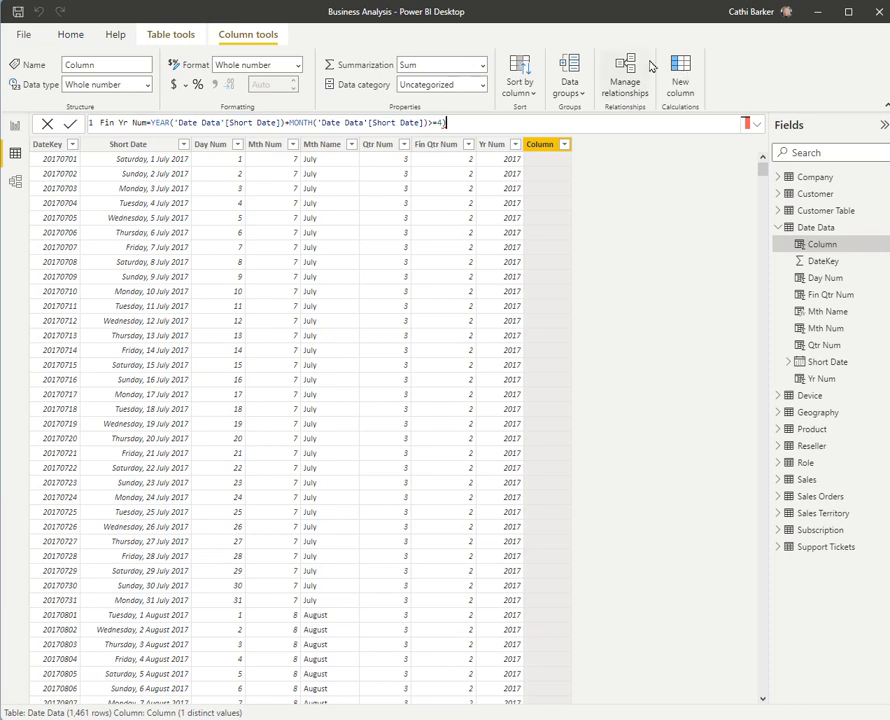
pyautogui.click(289, 122)
pyautogui.write('(')
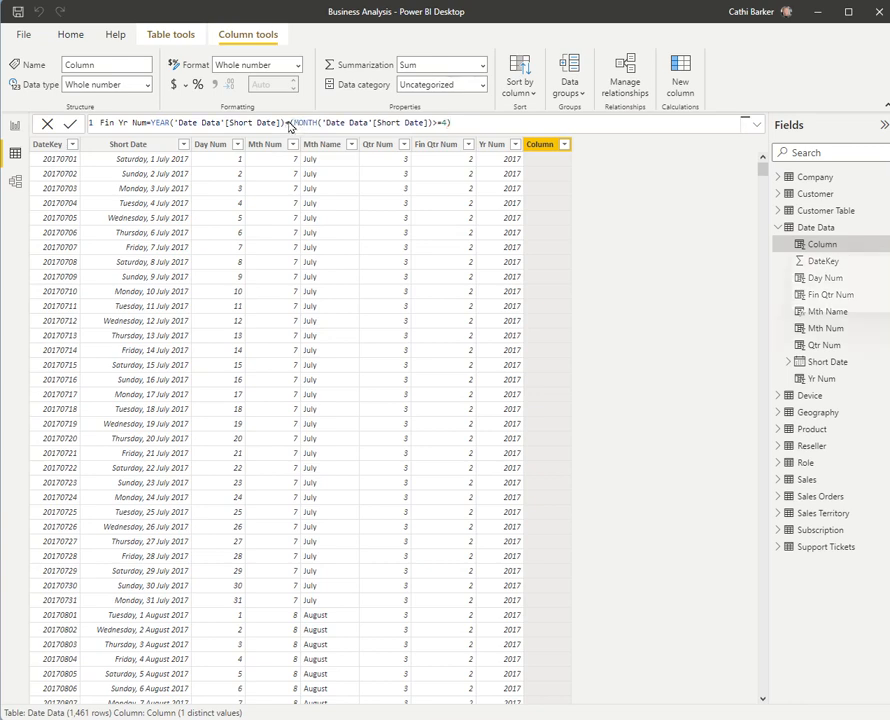
pyautogui.press('Return')
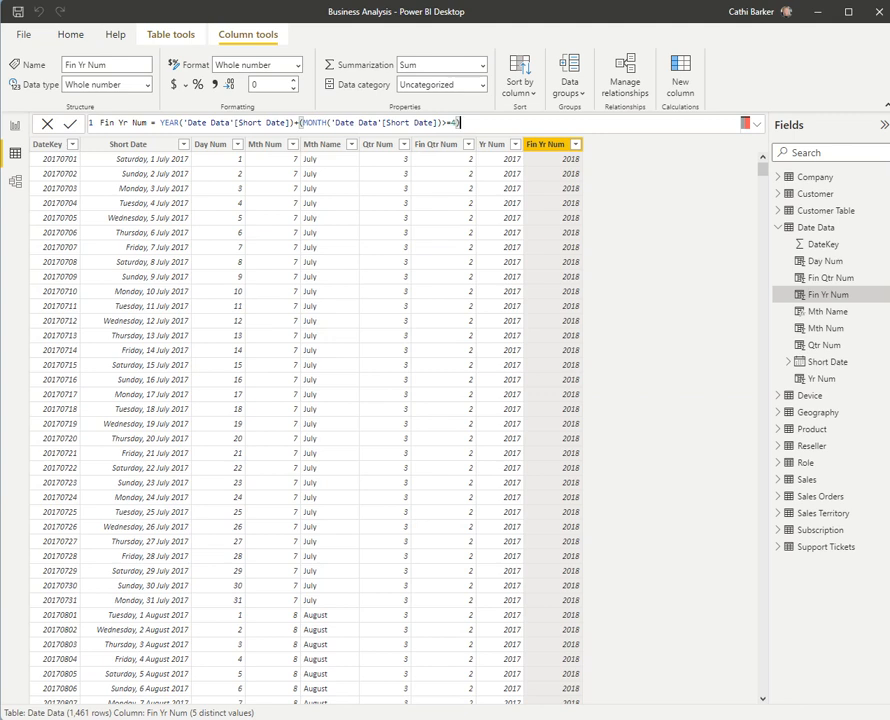
# Start a new calculated column in Date Data with the formula Fin Qtr Yr Label = "Q"&'Date Data'[Fin Qtr Num]
pyautogui.click(682, 78)
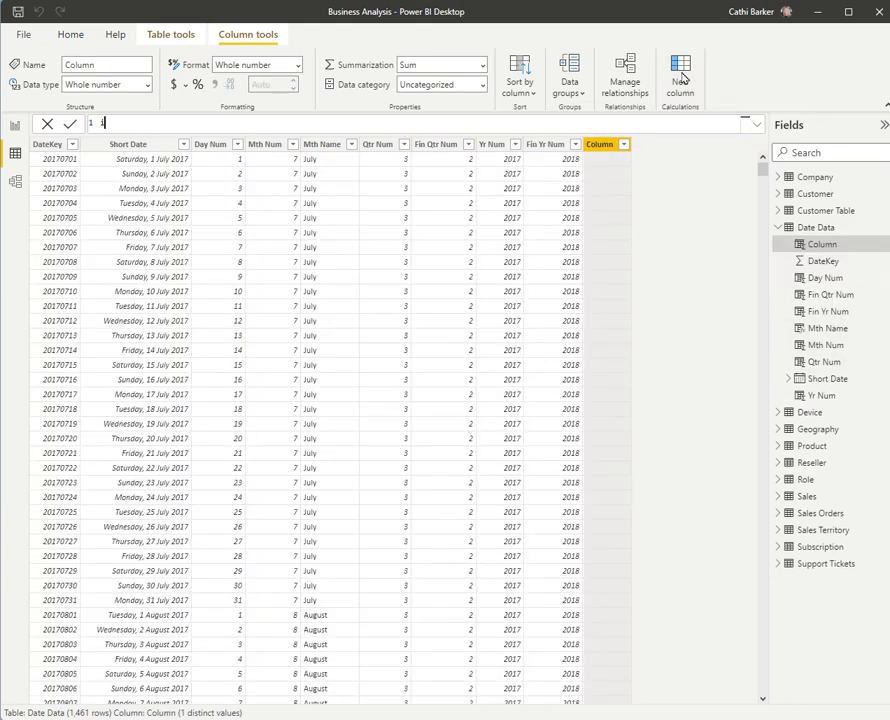
pyautogui.write('Fin Qtr Yr Label="Q"&')
pyautogui.write('Fin')
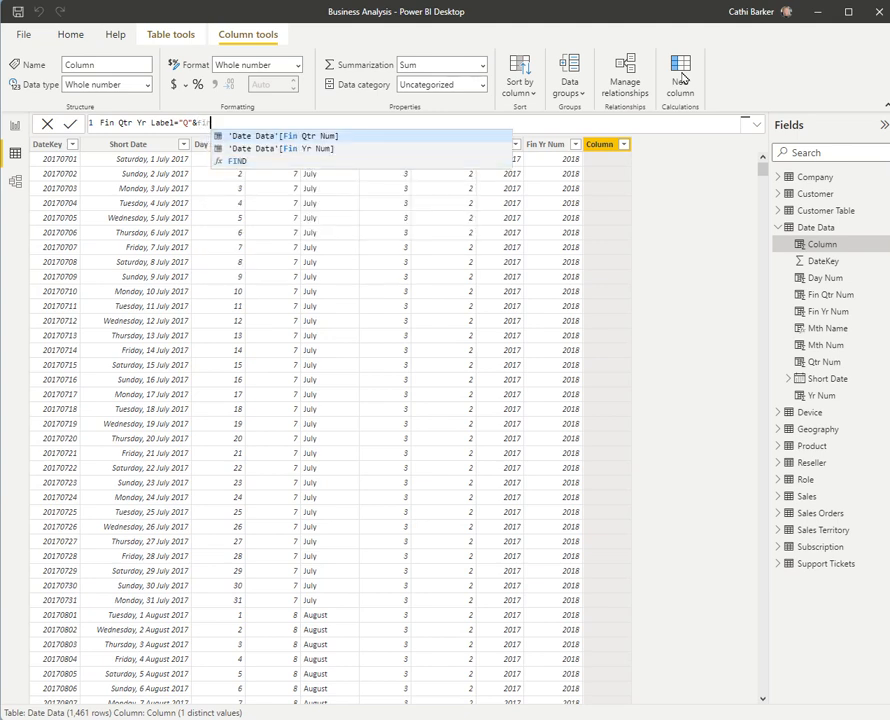
pyautogui.press('Tab')
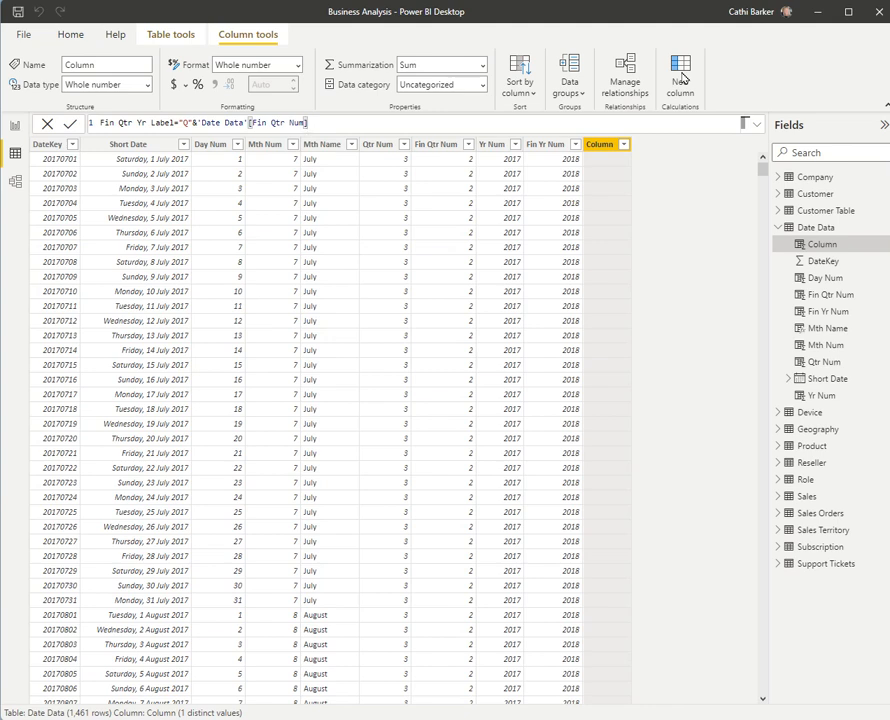
# Extend the Fin Qtr Yr Label formula with &" FY"&'Date Data'[Fin Yr Num] and commit it
pyautogui.write('&"')
pyautogui.write(' FY')
pyautogui.write('"')
pyautogui.write('&')
pyautogui.write('Fin')
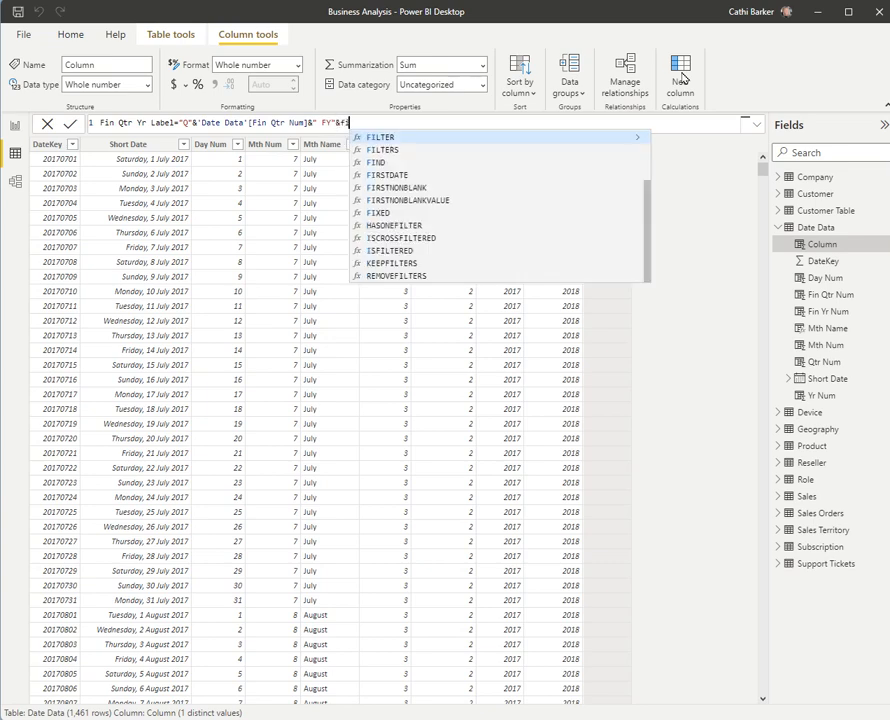
pyautogui.press('Down')
pyautogui.press('Tab')
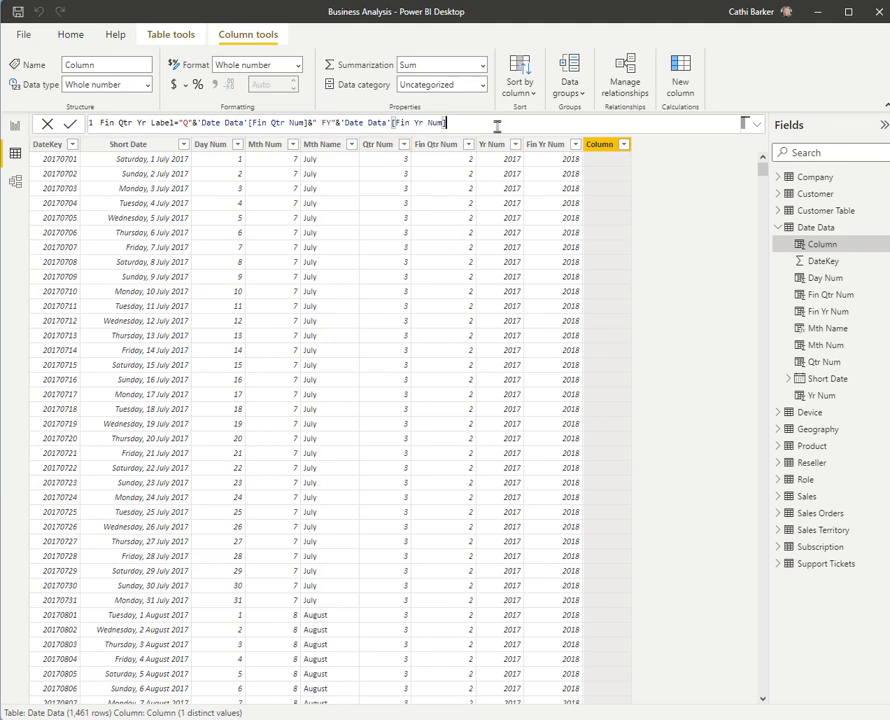
pyautogui.press('Return')
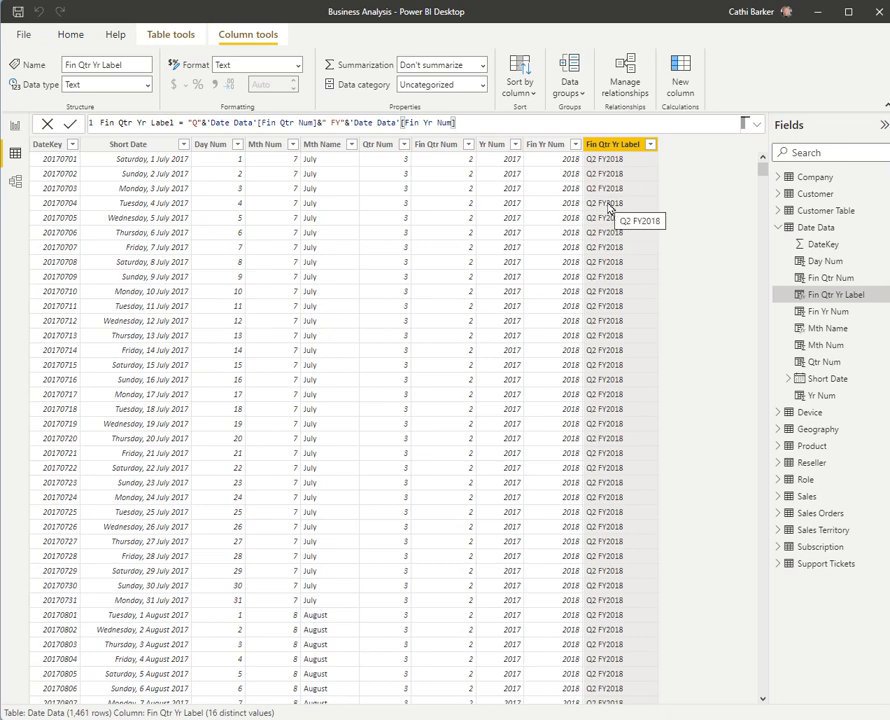
# Save the Business Analysis file and switch to the report view
pyautogui.click(18, 12)
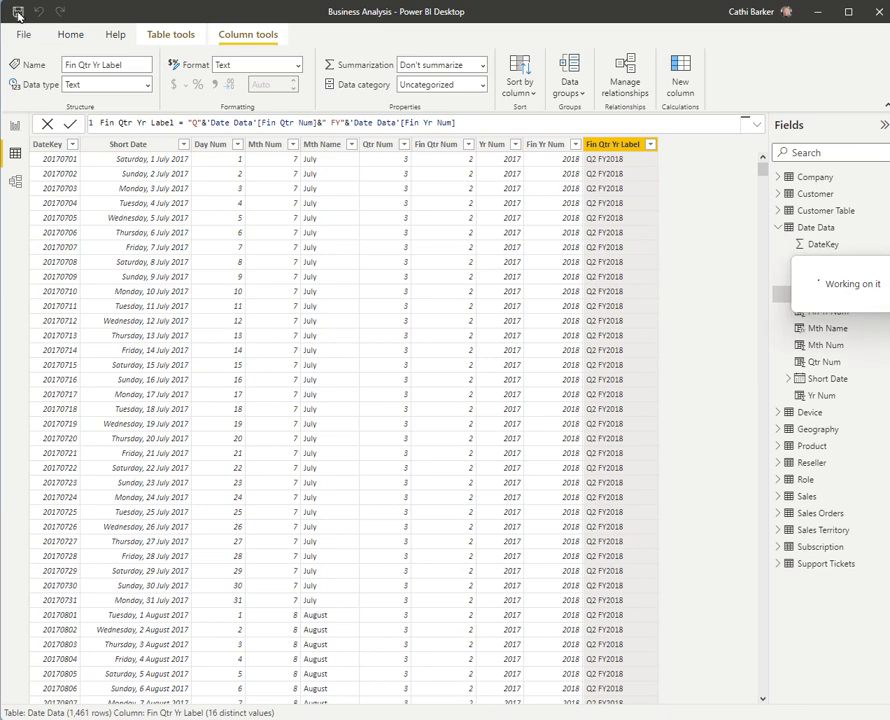
pyautogui.click(15, 125)
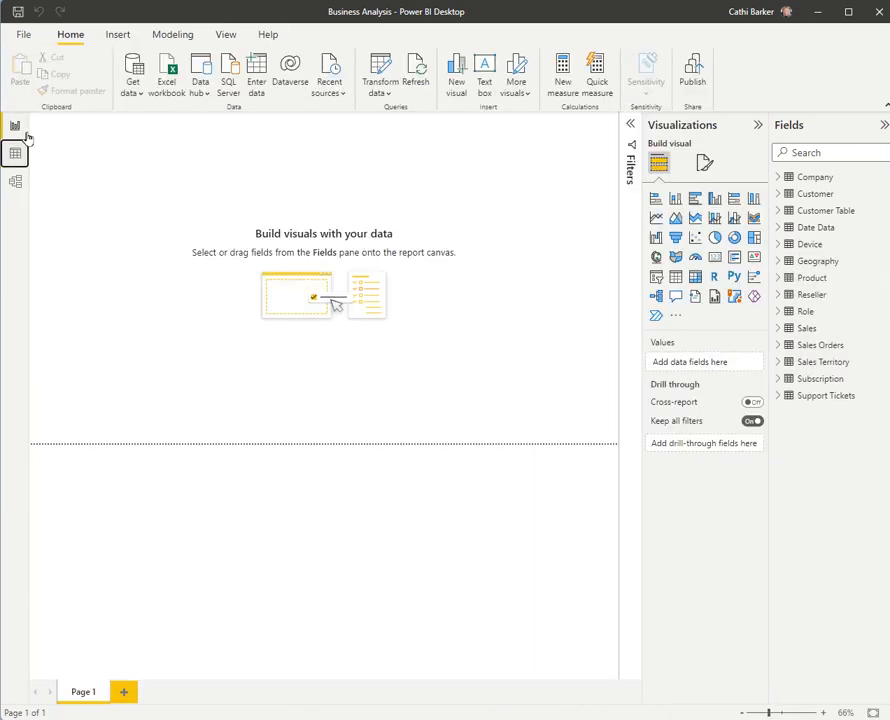